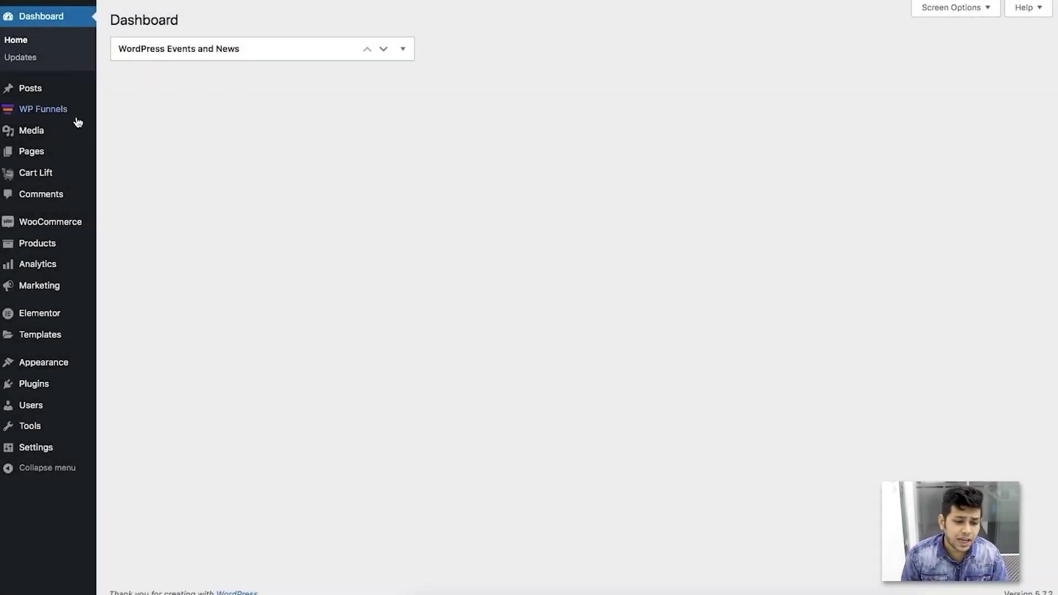
Step: Open WP Funnels and review its General, Permalink and Offer settings
mouse_move(56, 111)
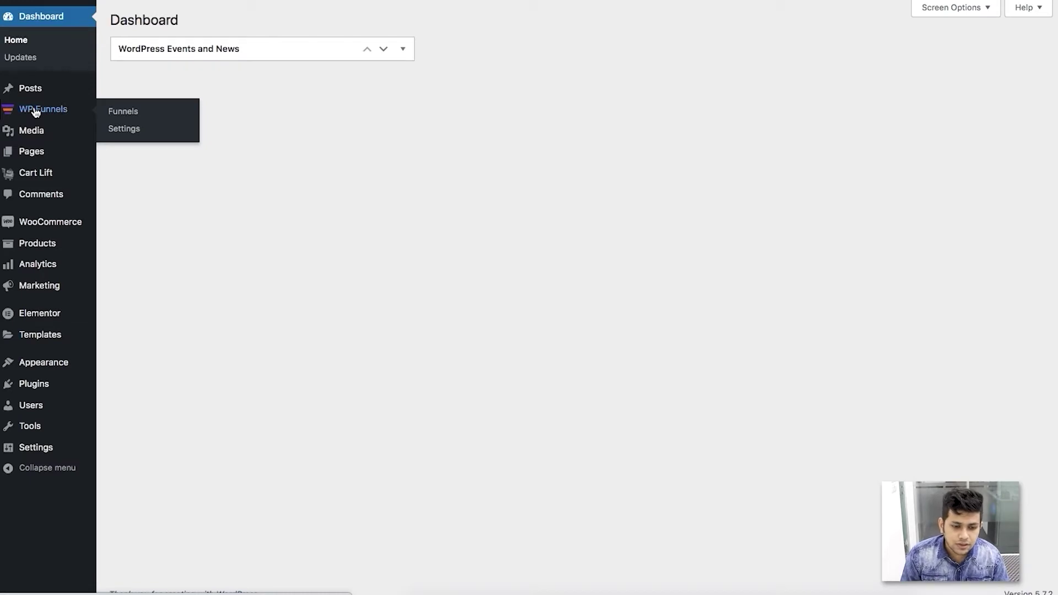
left_click(35, 112)
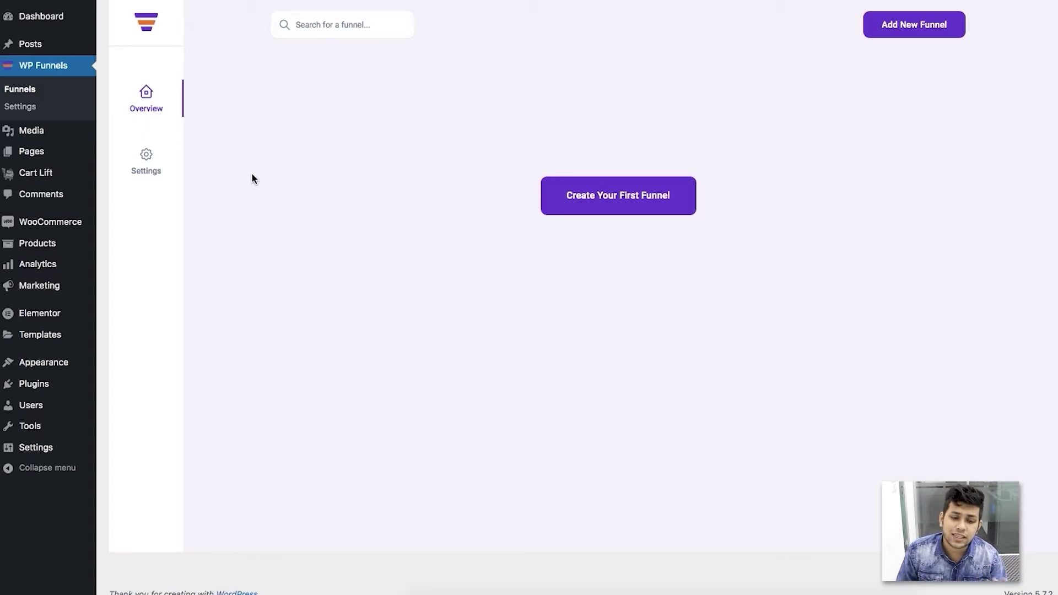
left_click(155, 171)
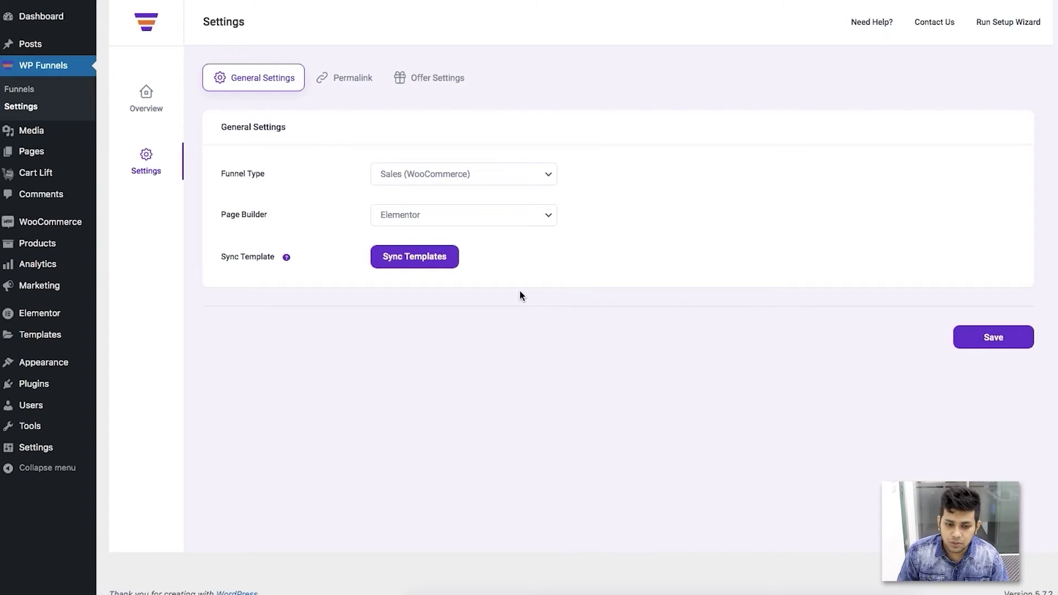
left_click(354, 85)
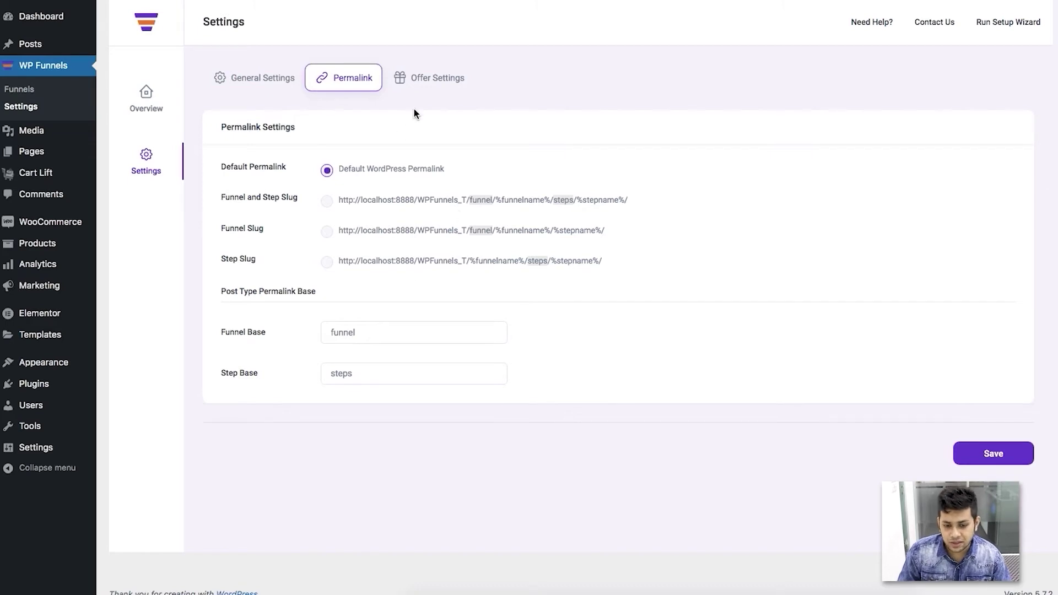
left_click(423, 86)
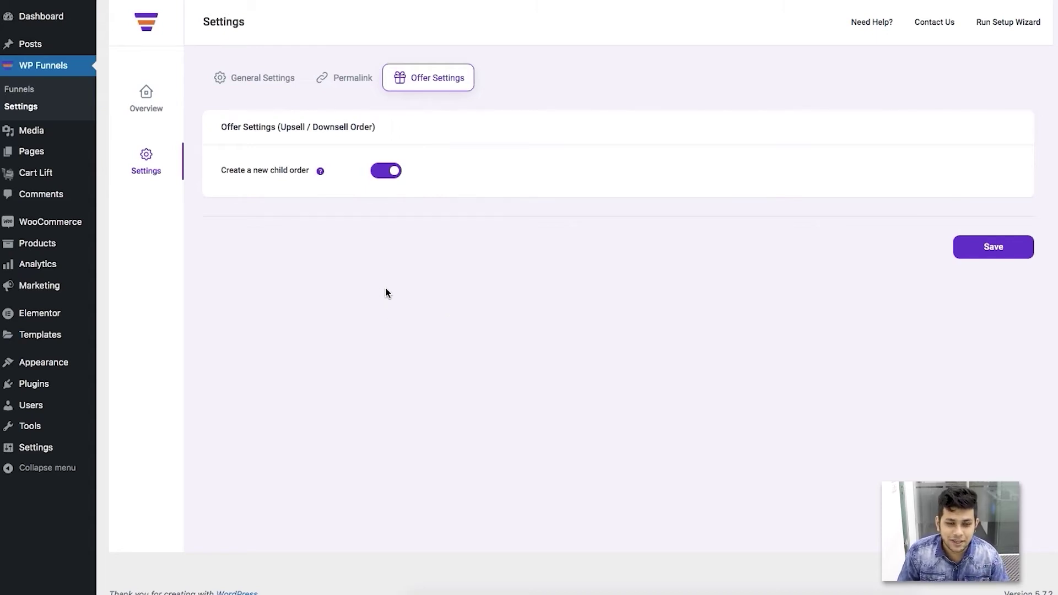
Step: Create the first funnel by previewing and importing the eBook template
left_click(162, 106)
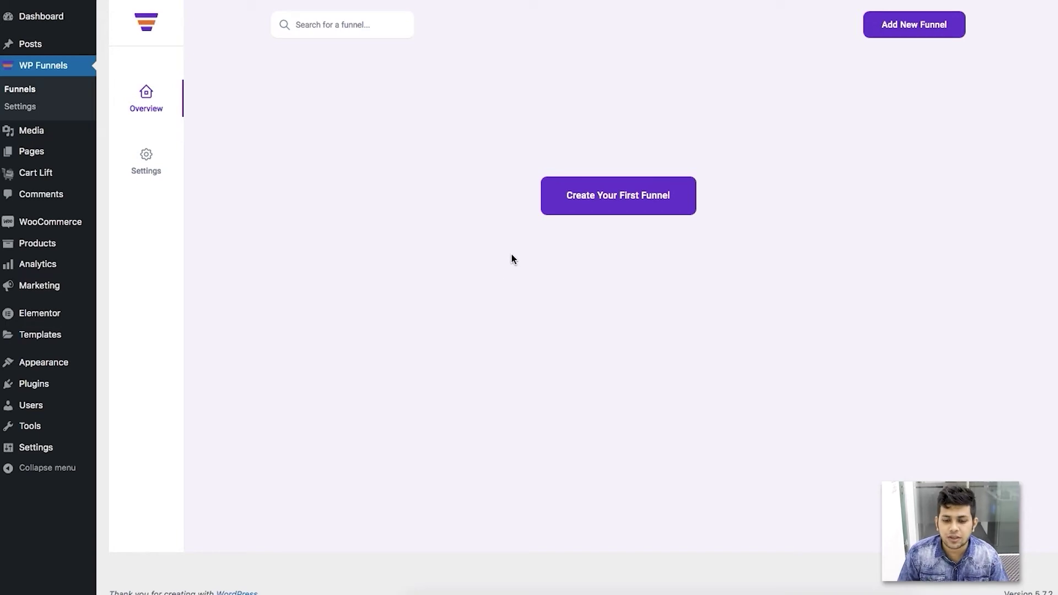
left_click(612, 202)
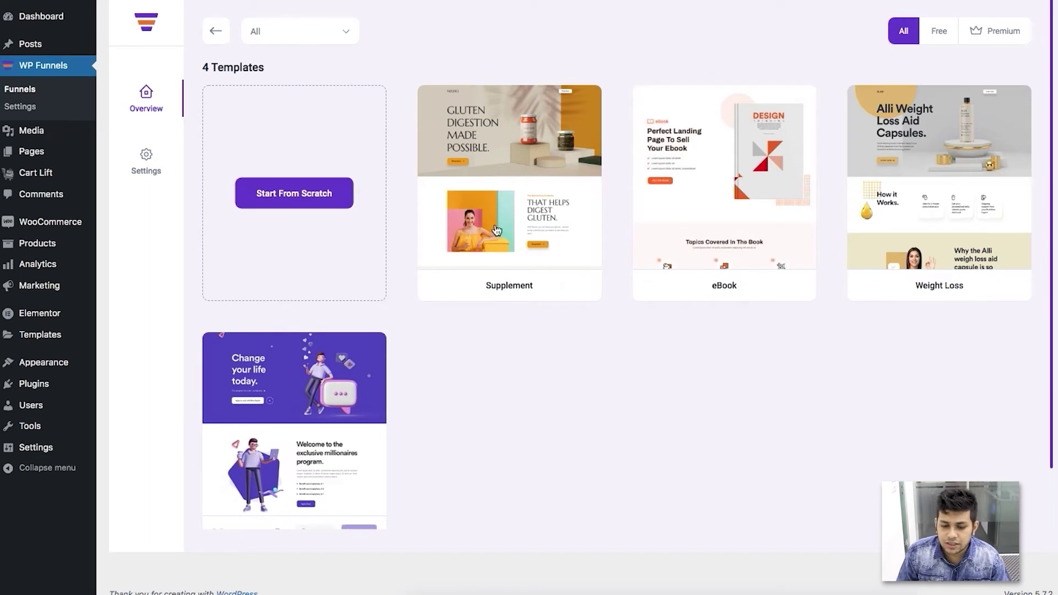
left_click(280, 196)
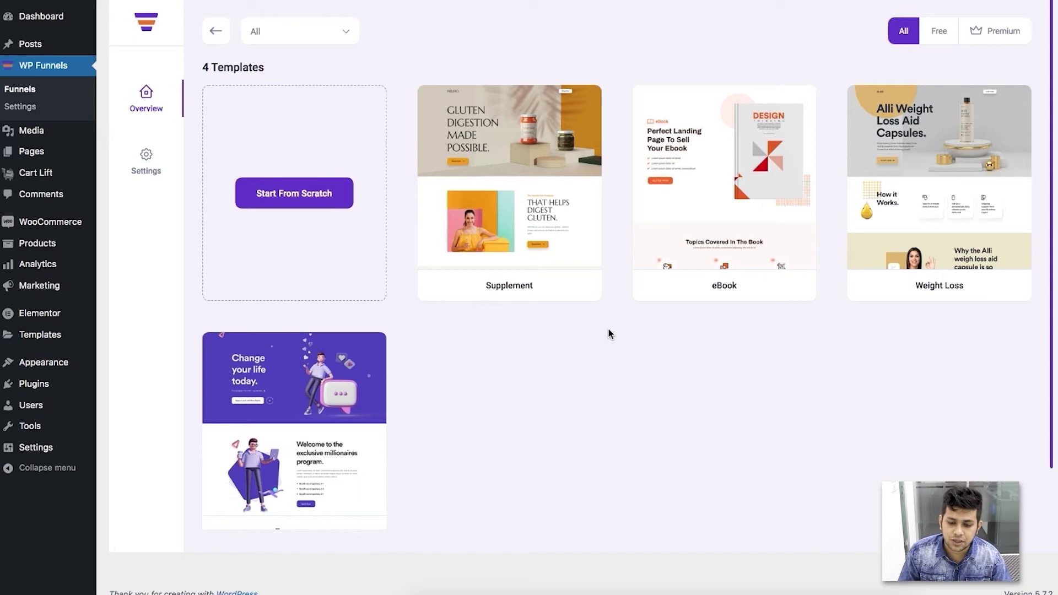
mouse_move(504, 220)
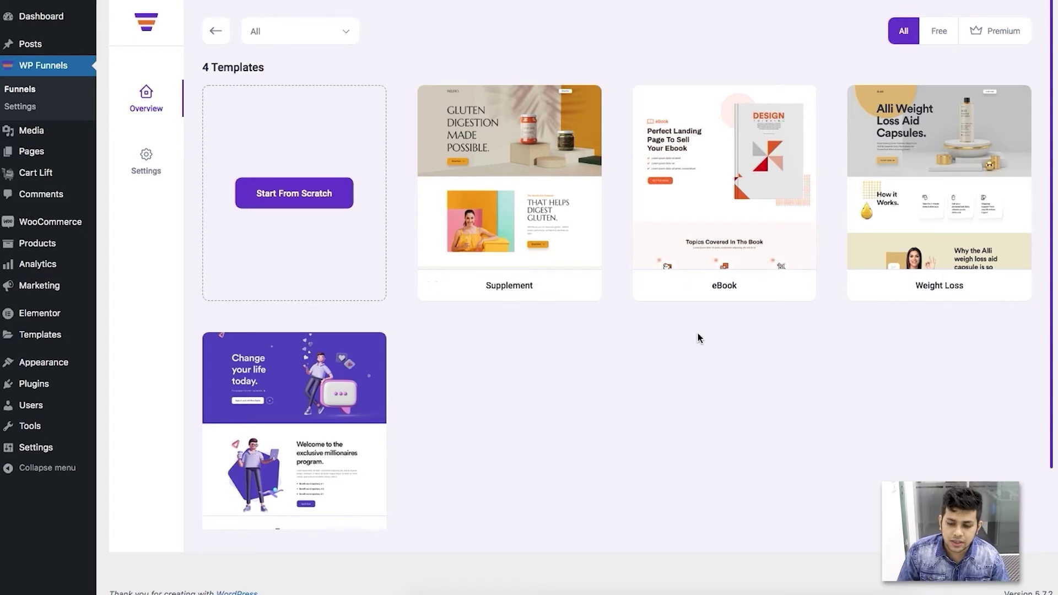
mouse_move(720, 254)
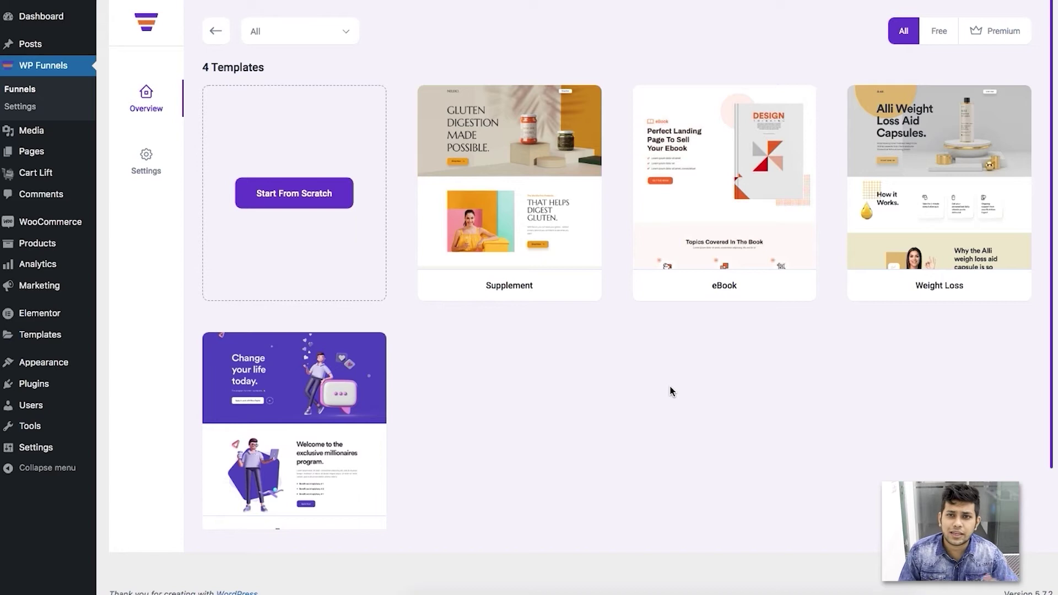
mouse_move(675, 208)
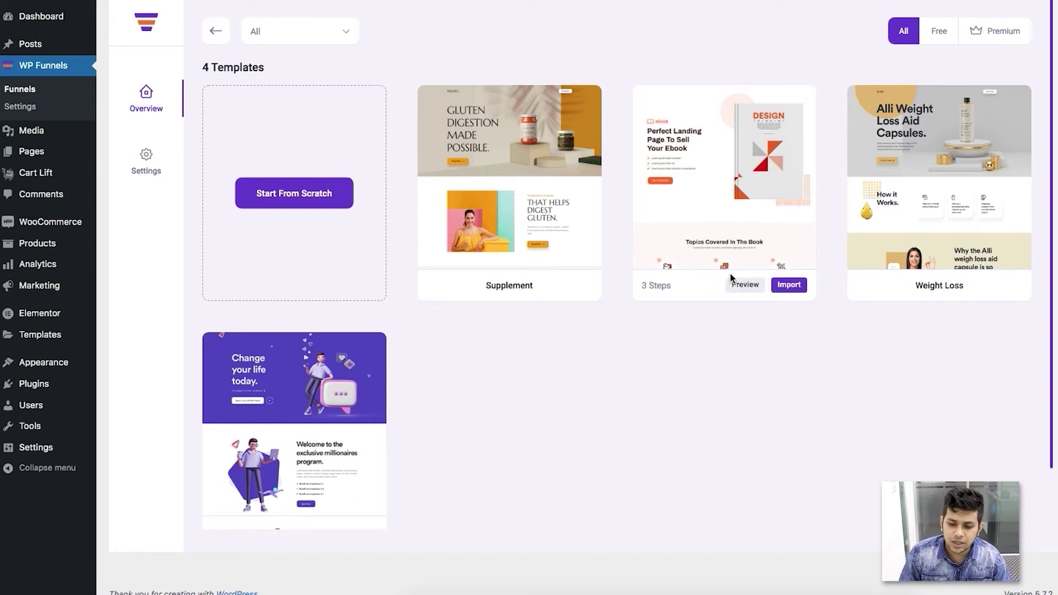
left_click(714, 190)
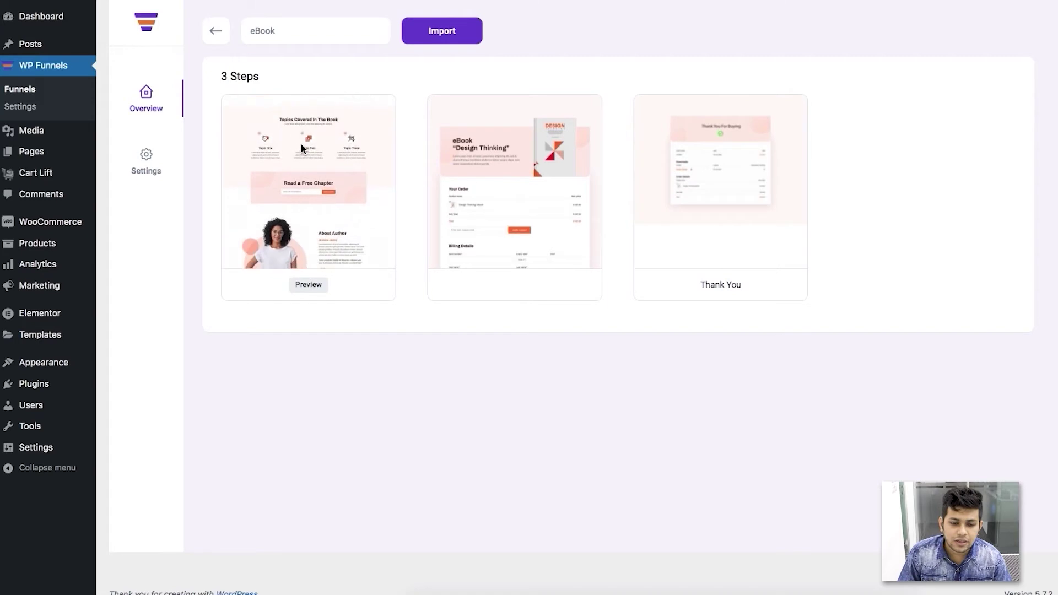
left_click(431, 32)
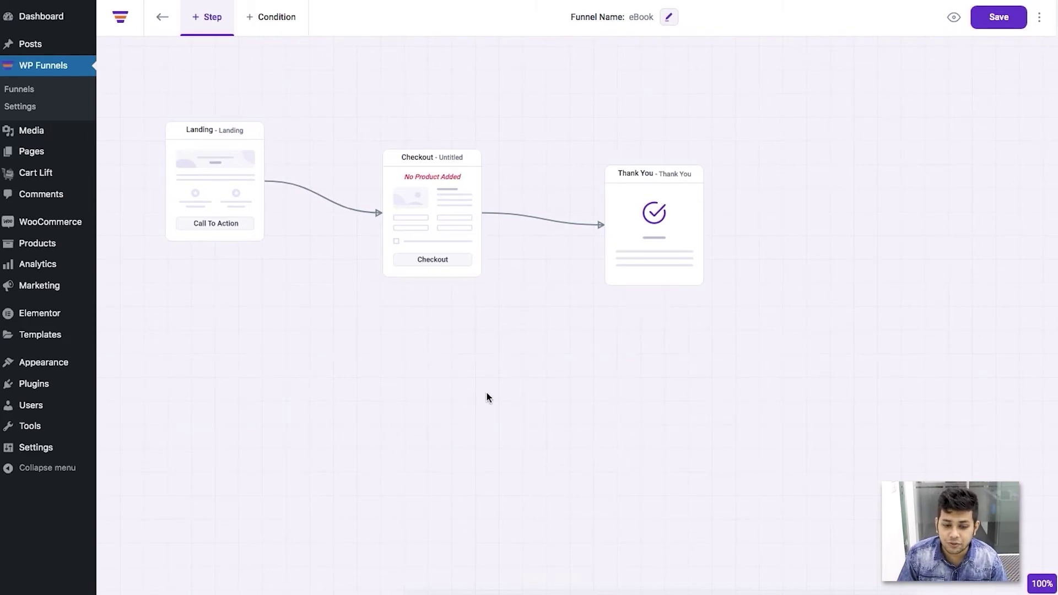
Step: Spread out the funnel steps on the canvas, moving Landing down, Thank You down and outward, and Checkout higher between them
left_click(210, 164)
left_click_drag(210, 164, 213, 290)
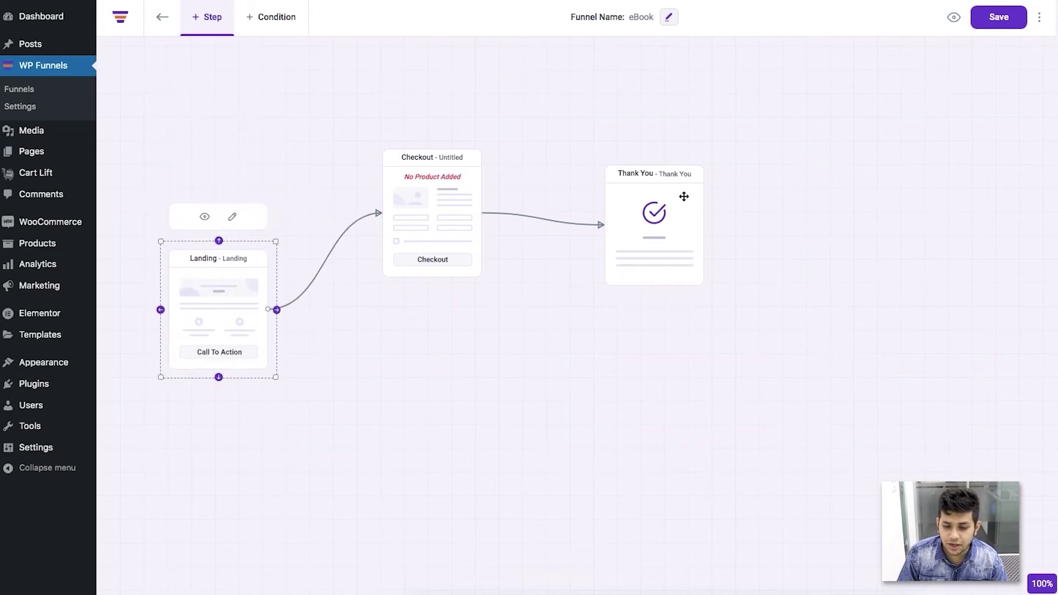
left_click(670, 223)
left_click_drag(669, 223, 785, 278)
left_click_drag(427, 244, 488, 203)
left_click(478, 313)
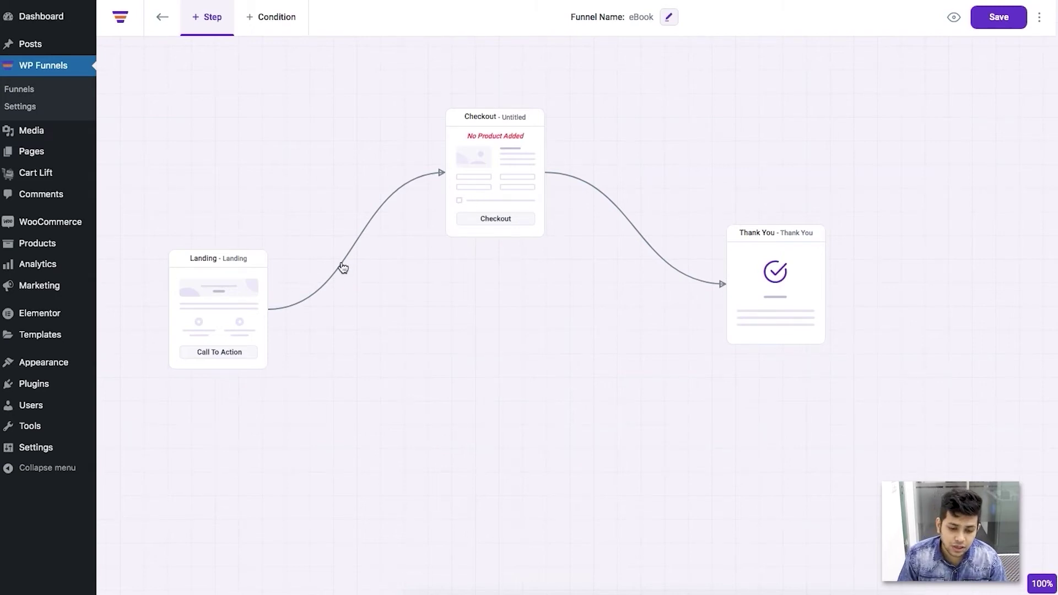
Step: Remove the connection between the Landing and Checkout steps and draw it again from Landing to Checkout
left_click(341, 266)
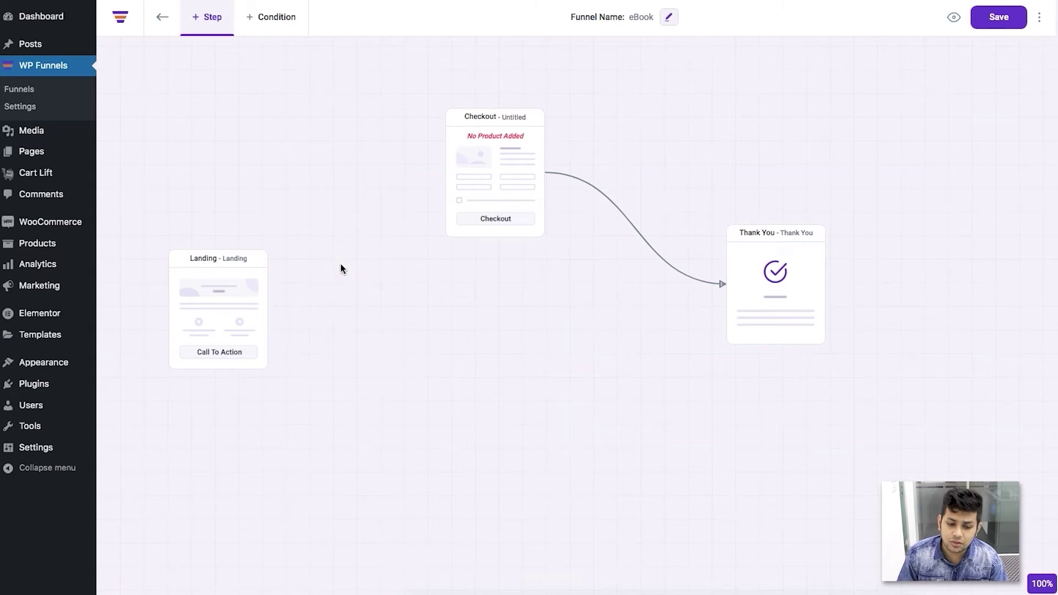
left_click(242, 293)
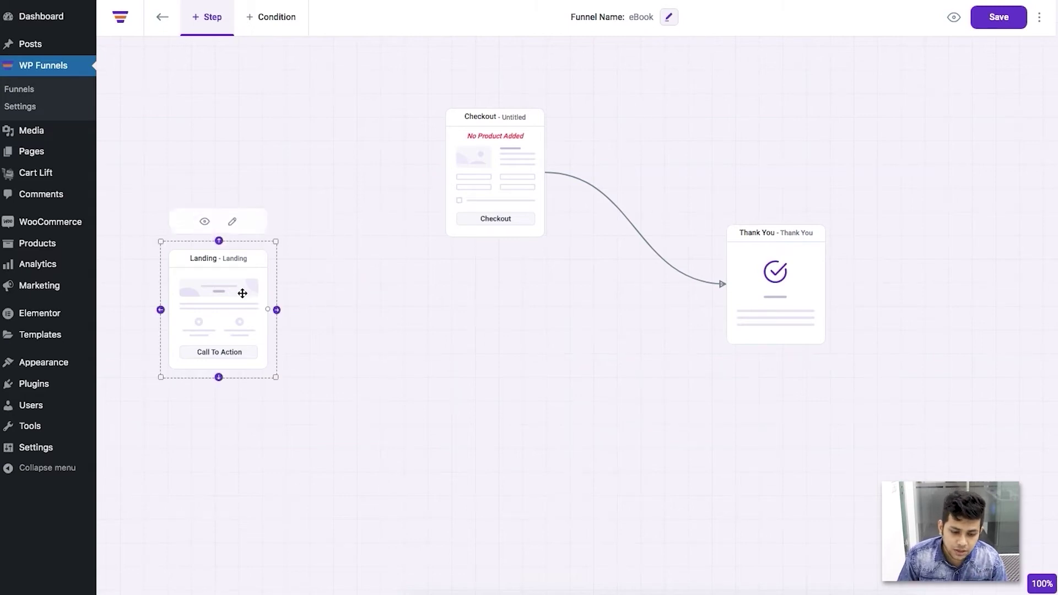
left_click_drag(269, 310, 485, 172)
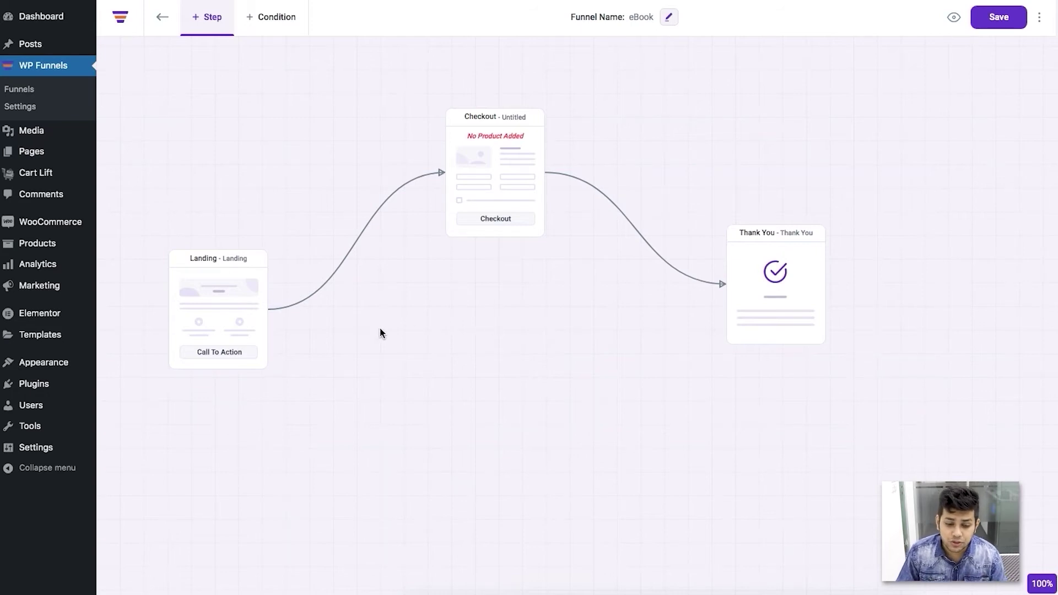
Step: Line up the Landing, Checkout and Thank You steps in one roughly horizontal row
left_click_drag(243, 318, 246, 232)
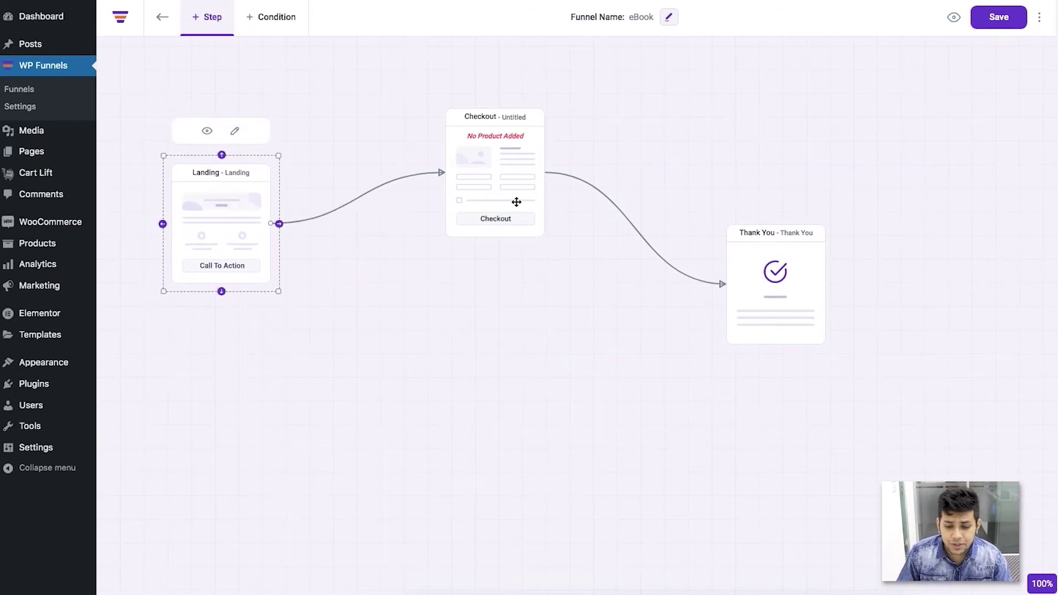
left_click_drag(514, 200, 513, 248)
left_click_drag(772, 283, 781, 212)
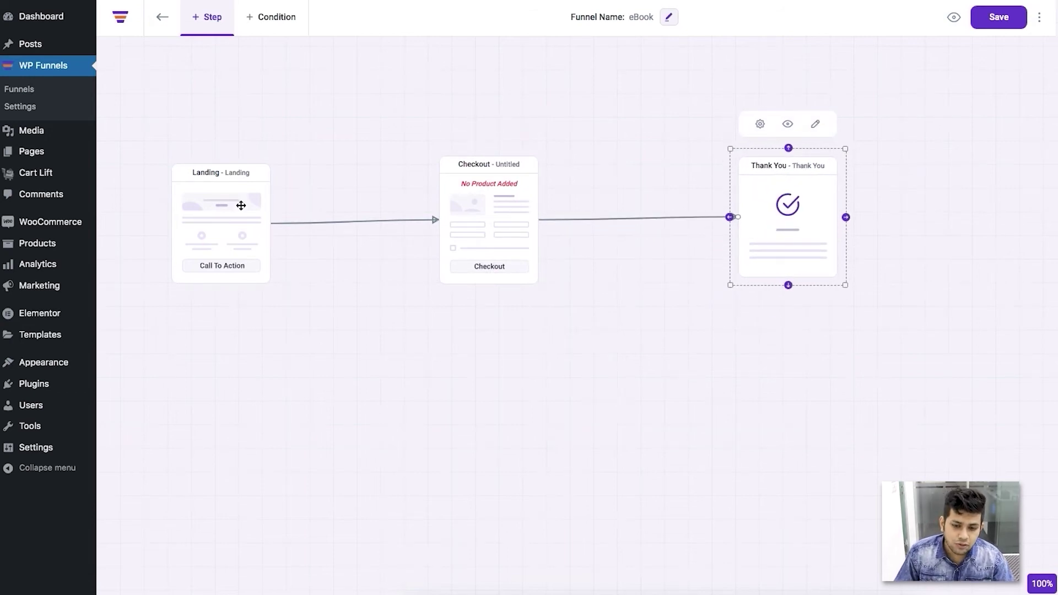
left_click(533, 351)
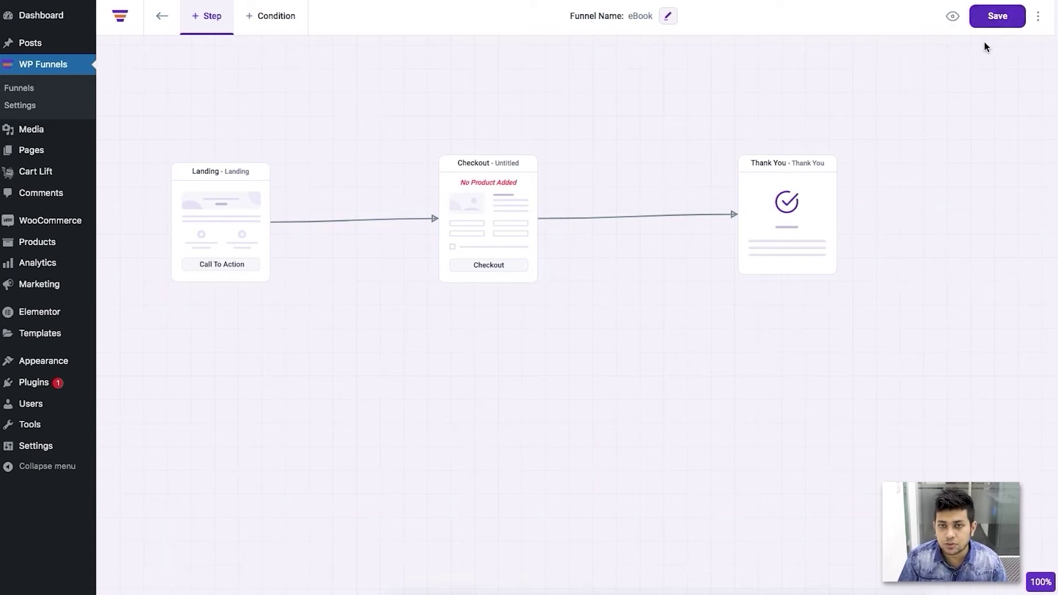
left_click(1041, 18)
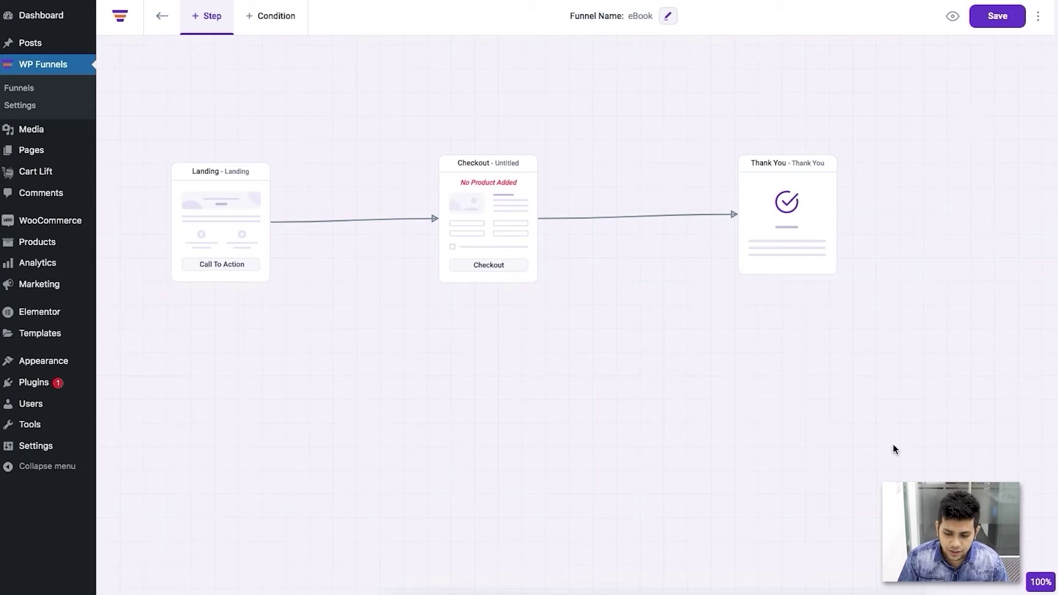
mouse_move(1040, 587)
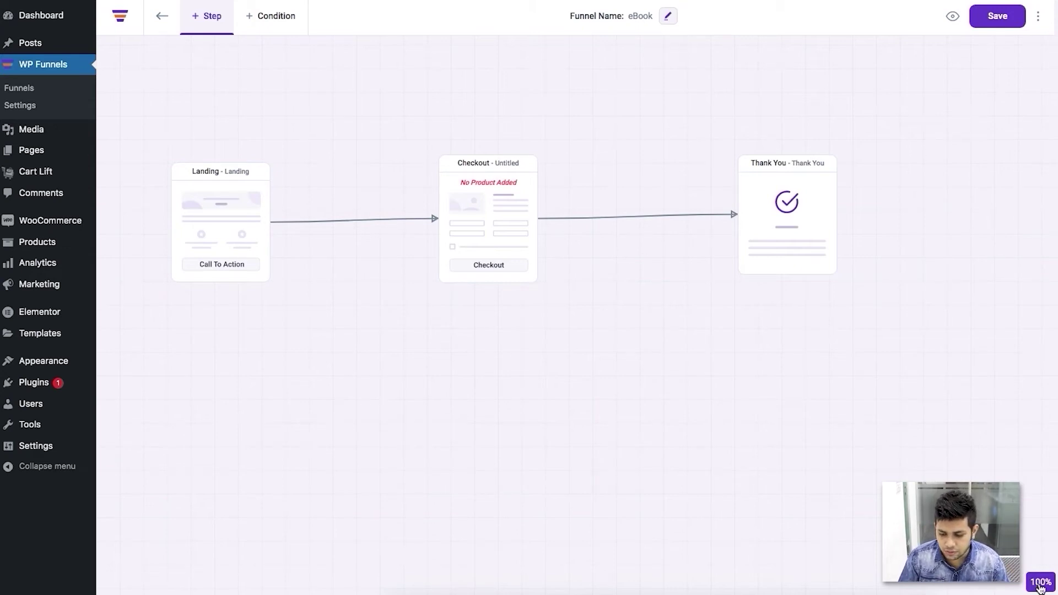
left_click(960, 586)
left_click(979, 586)
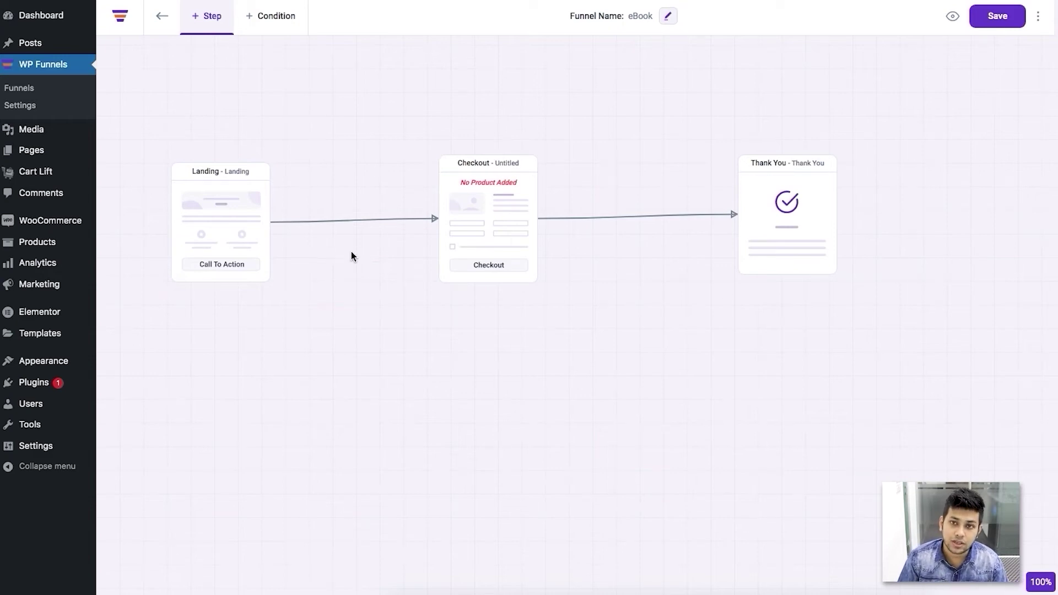
Step: Examine the actions offered on the Landing, Checkout and Thank You steps and the connection between Landing and Checkout
left_click(228, 213)
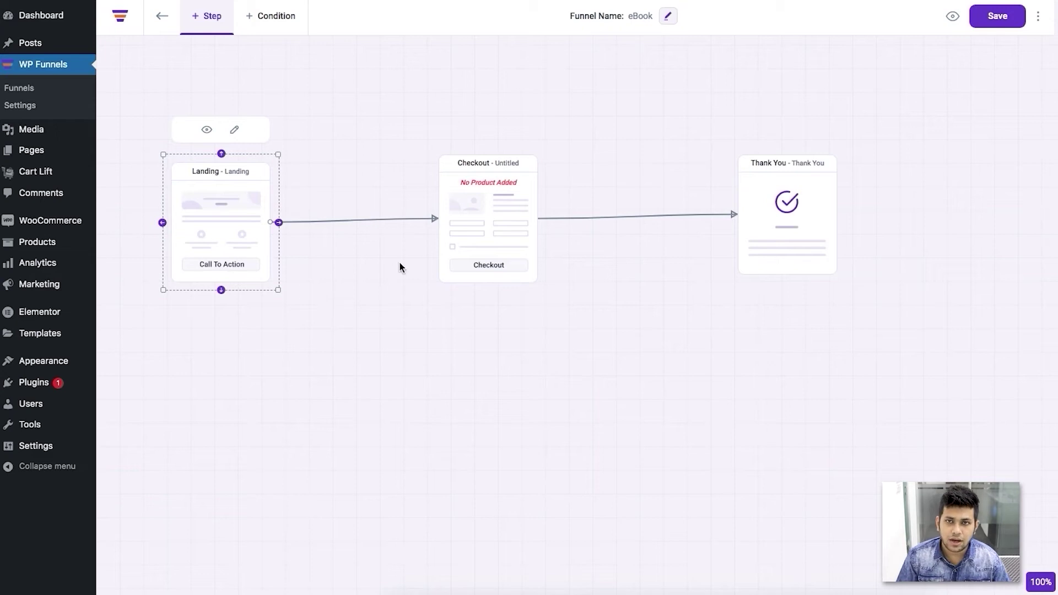
left_click(503, 202)
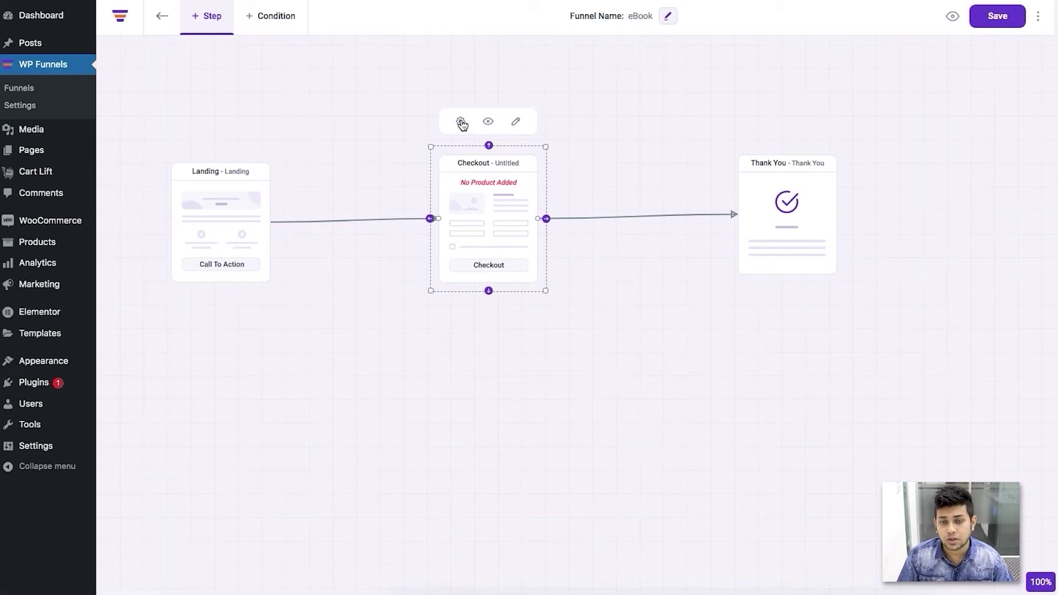
left_click(765, 186)
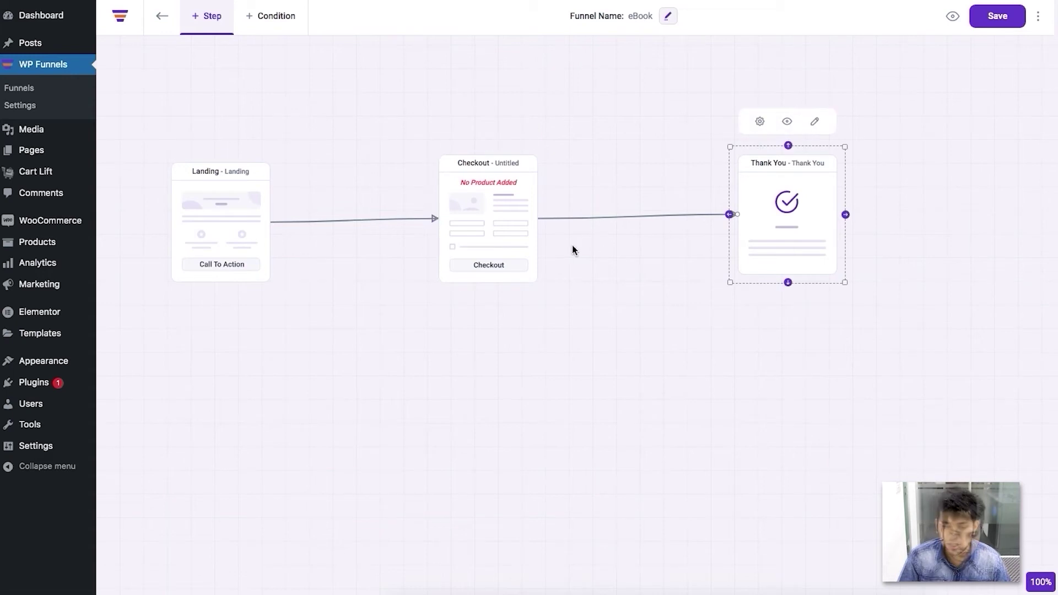
left_click(485, 233)
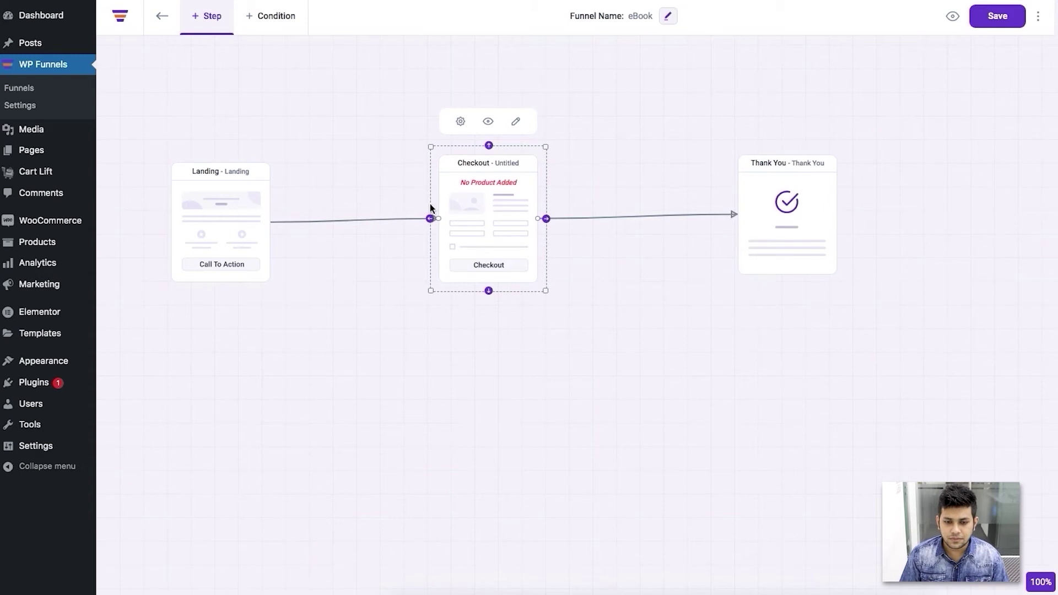
left_click(234, 218)
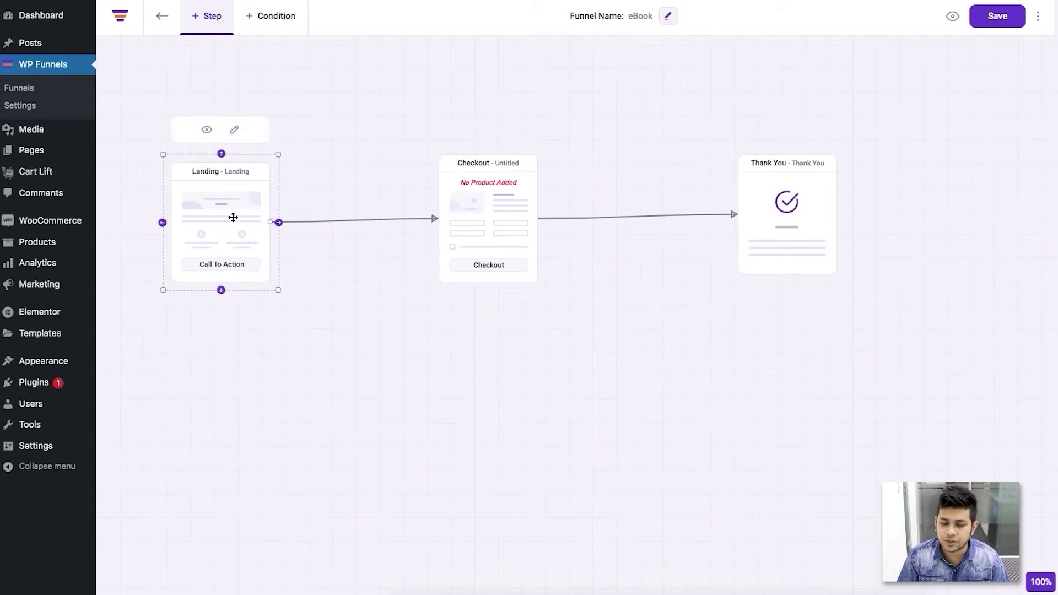
mouse_move(219, 222)
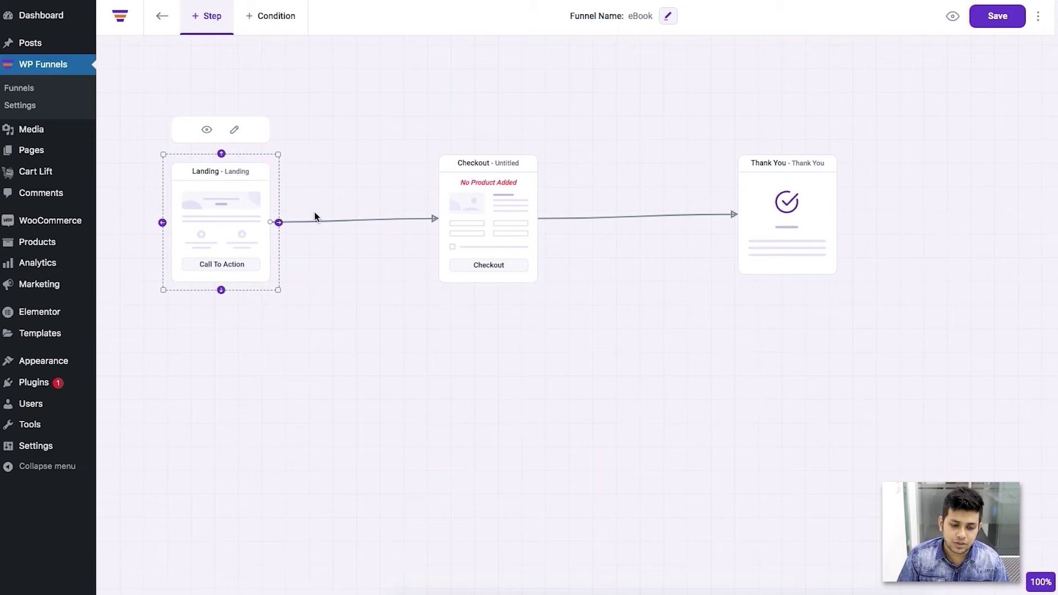
left_click(345, 223)
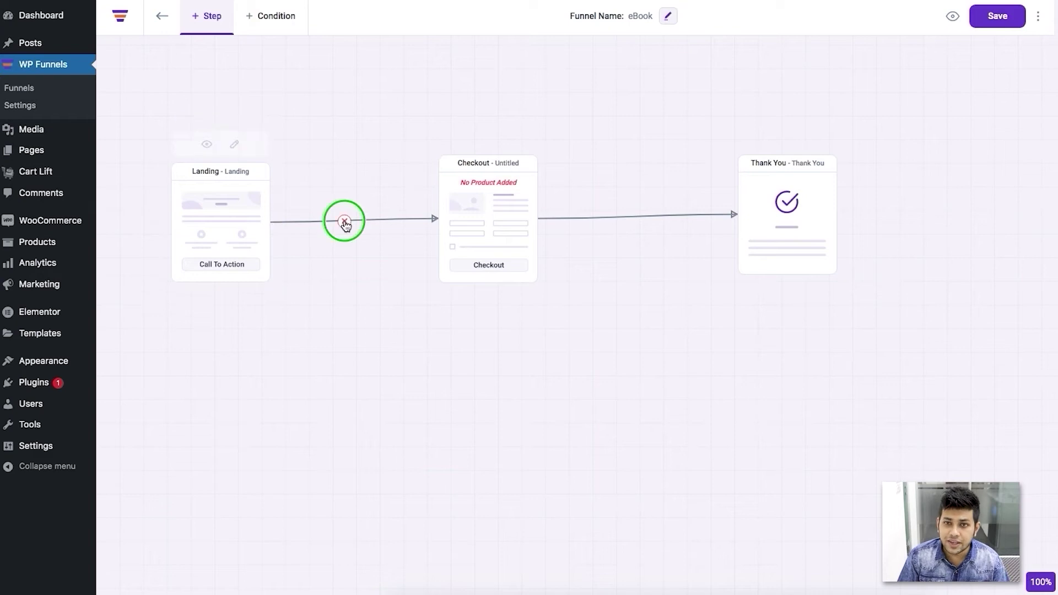
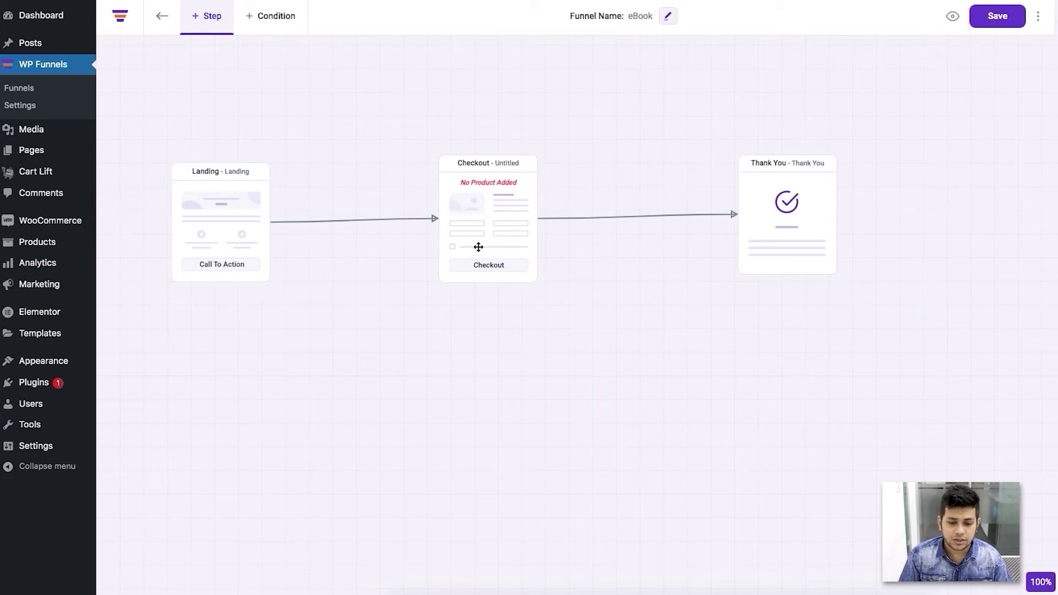
Step: Add the product Design Thinking - eBook to the Checkout step's funnel products and save the changes
left_click(484, 210)
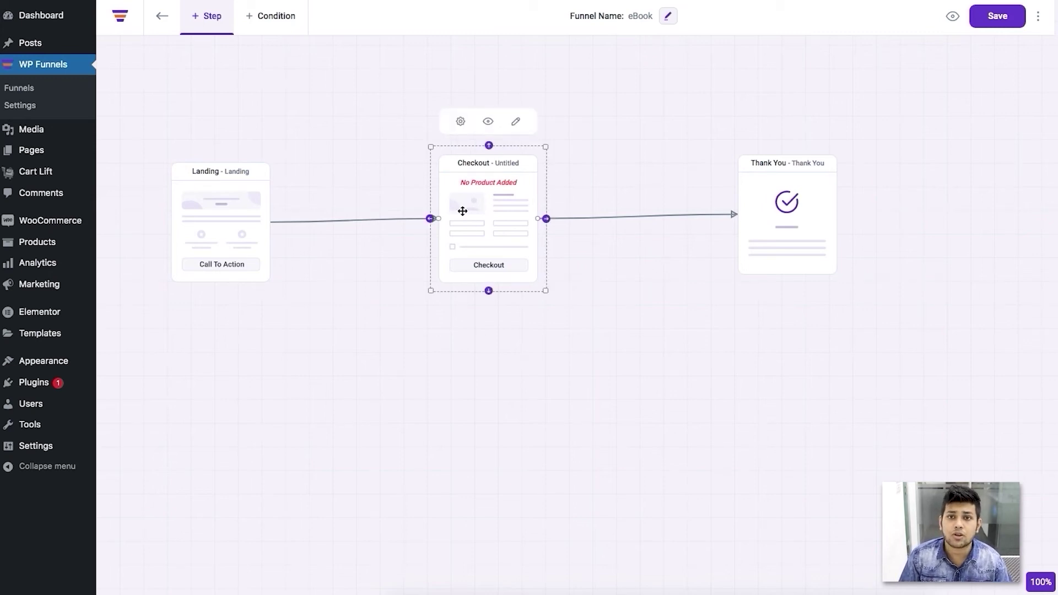
left_click(461, 122)
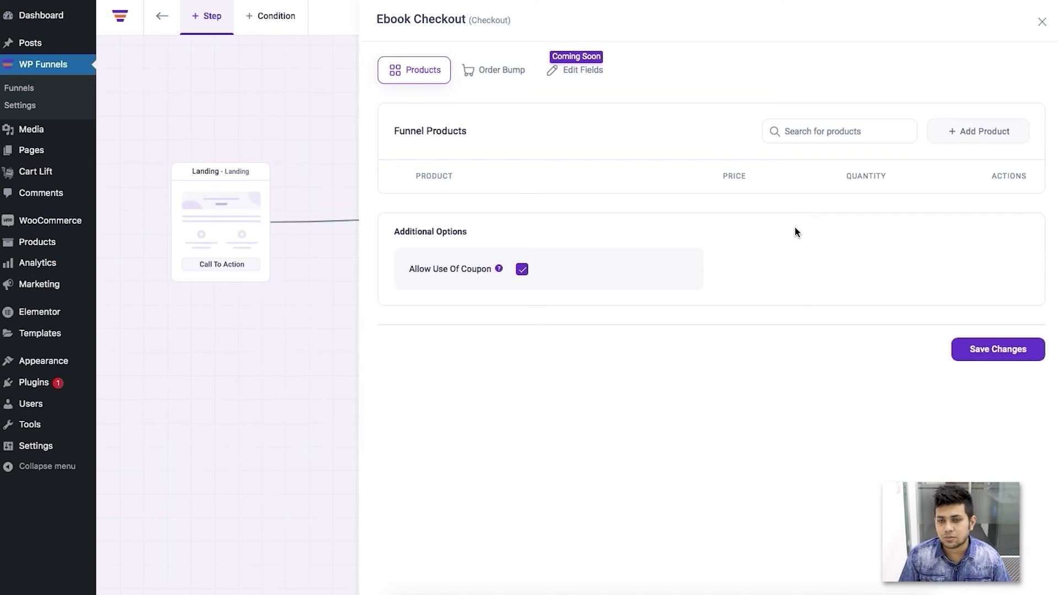
left_click(808, 133)
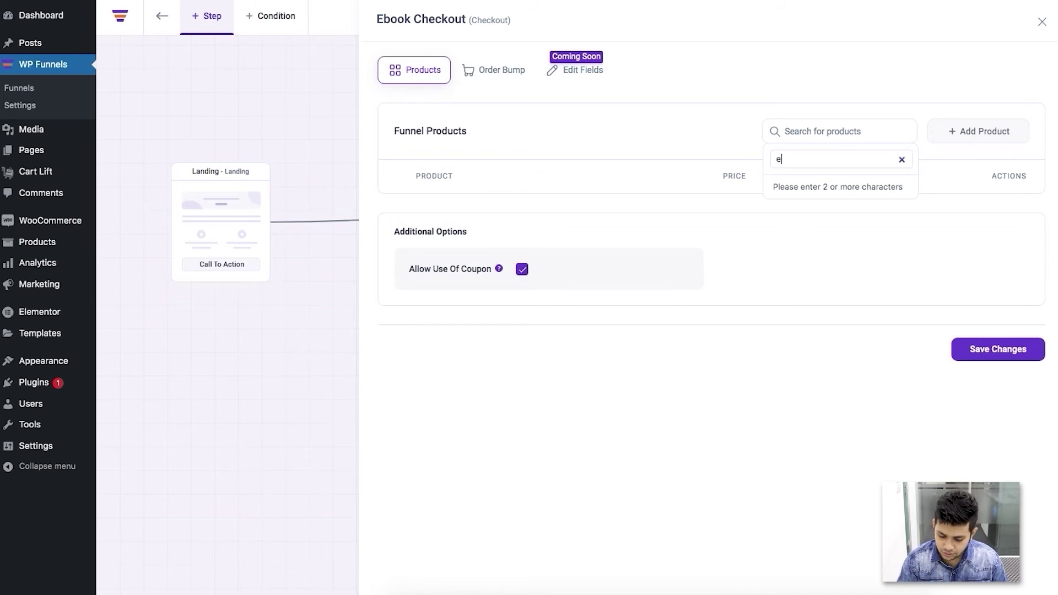
type("design")
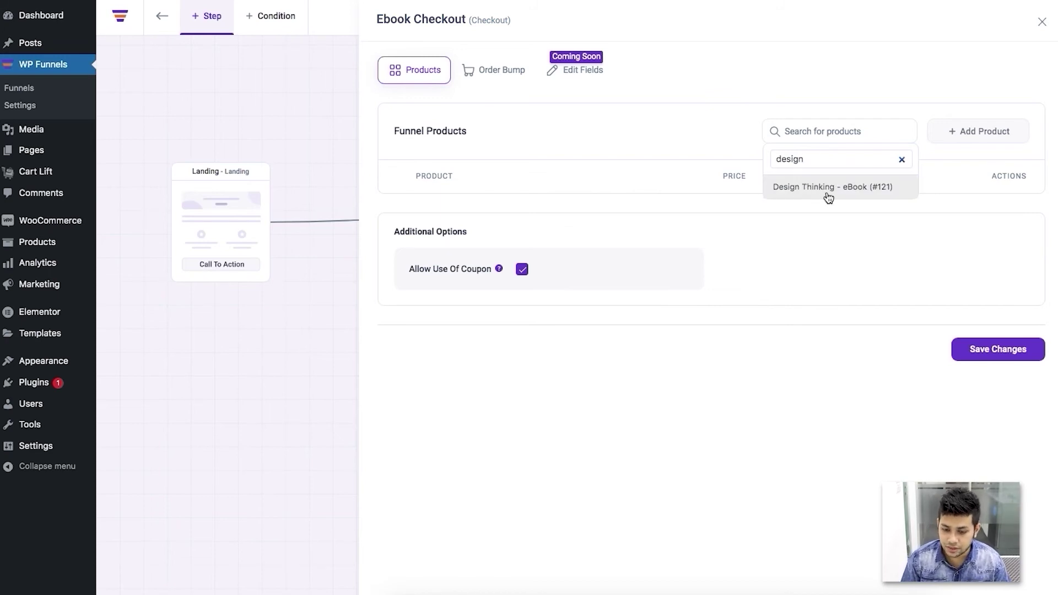
left_click(828, 194)
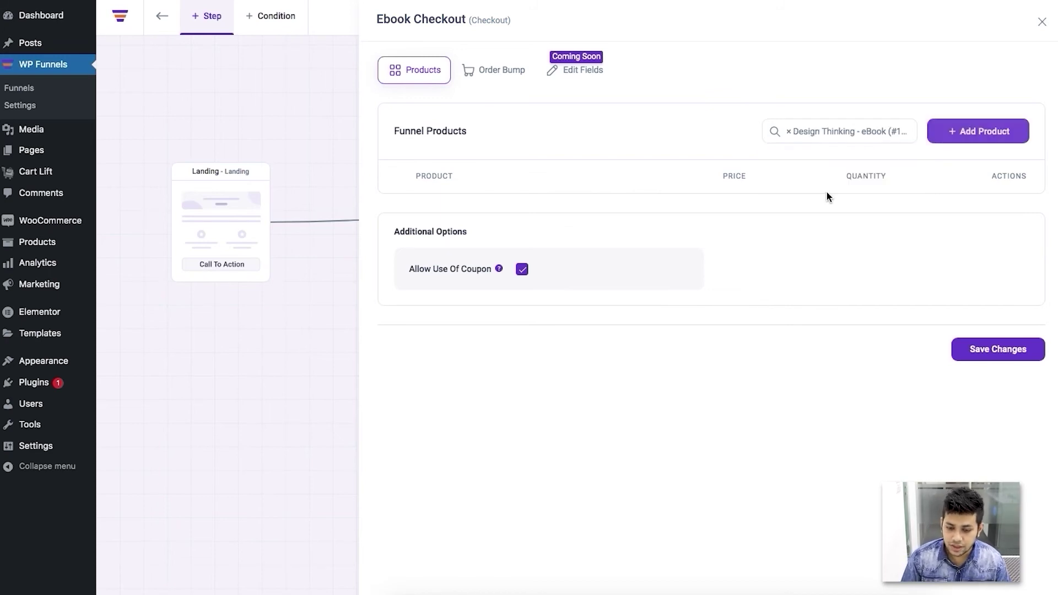
left_click(951, 138)
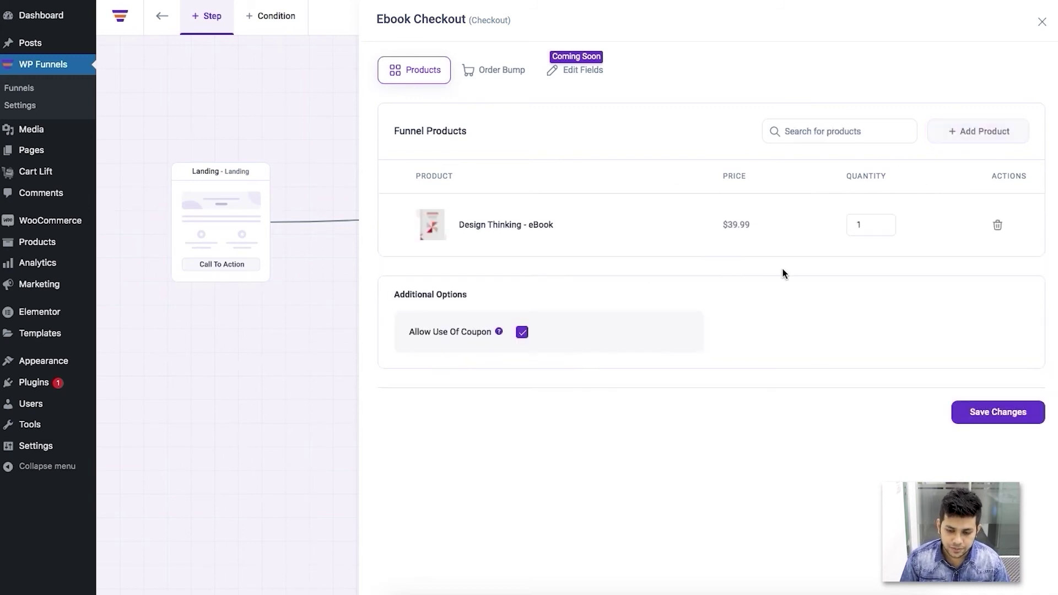
left_click(997, 413)
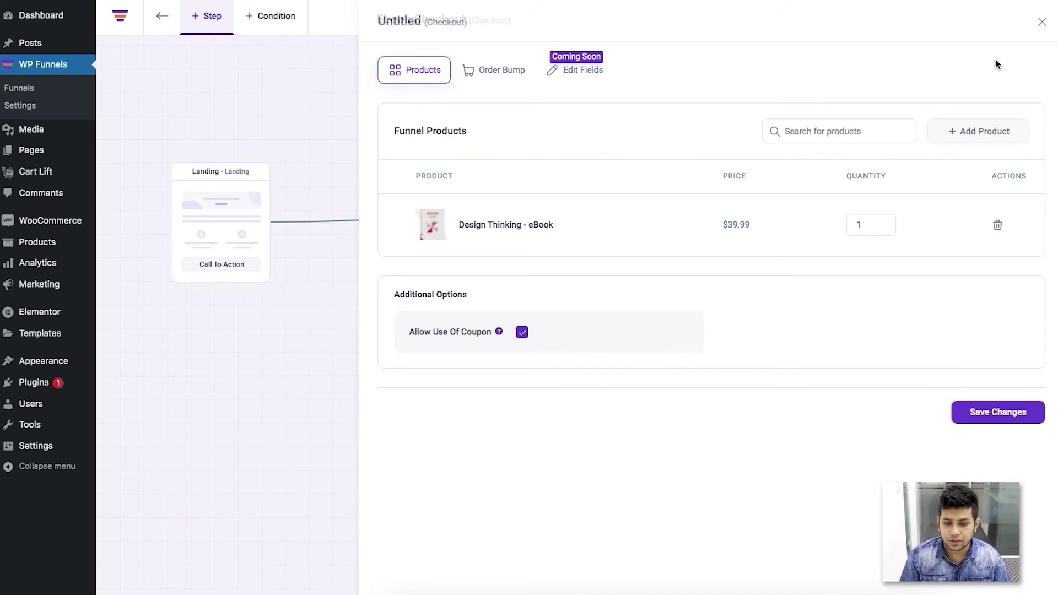
left_click(1040, 25)
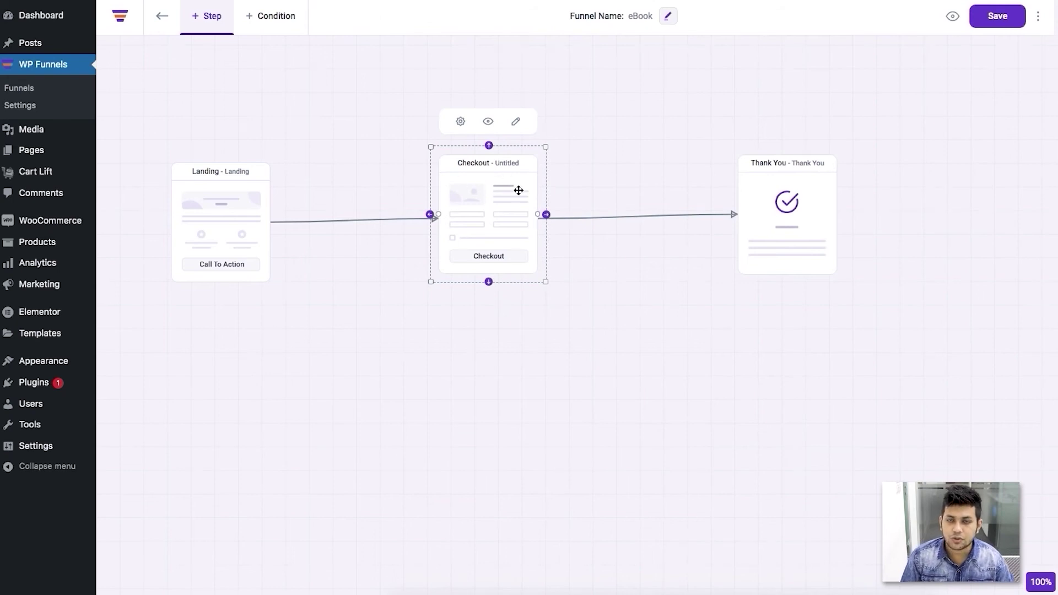
Step: Reopen the Checkout step's settings and check the product assigned to it
left_click(605, 277)
left_click(472, 212)
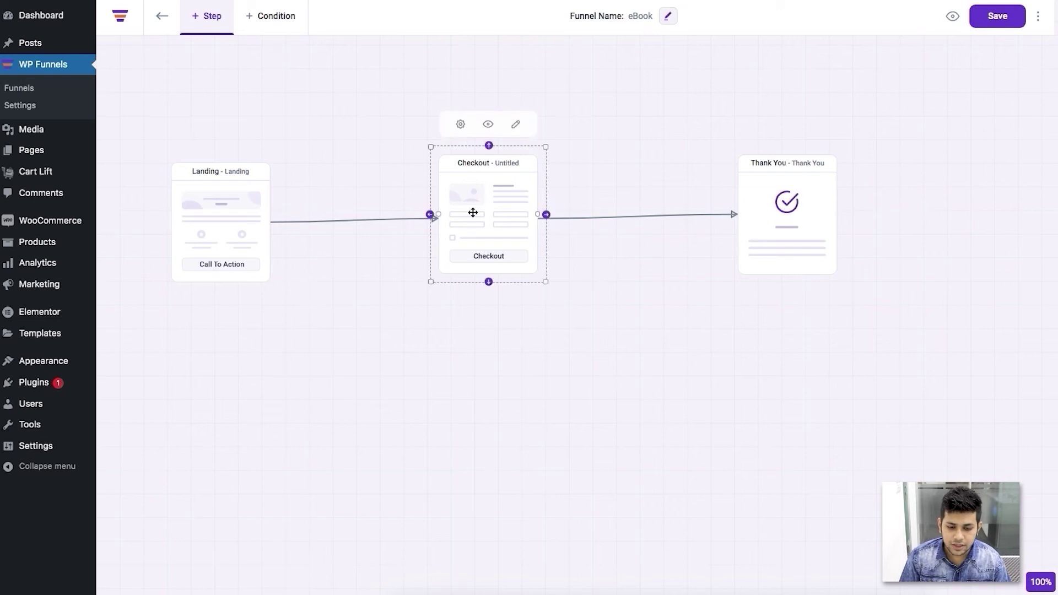
left_click(461, 122)
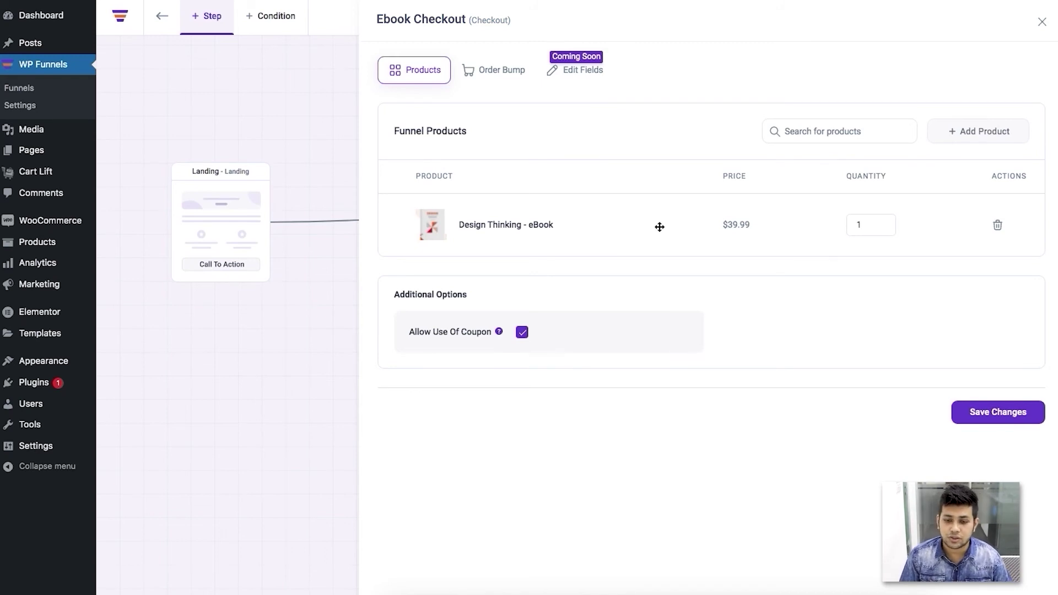
left_click(1043, 22)
Step: Review the order and address detail options in the Thank You step's settings
left_click(779, 201)
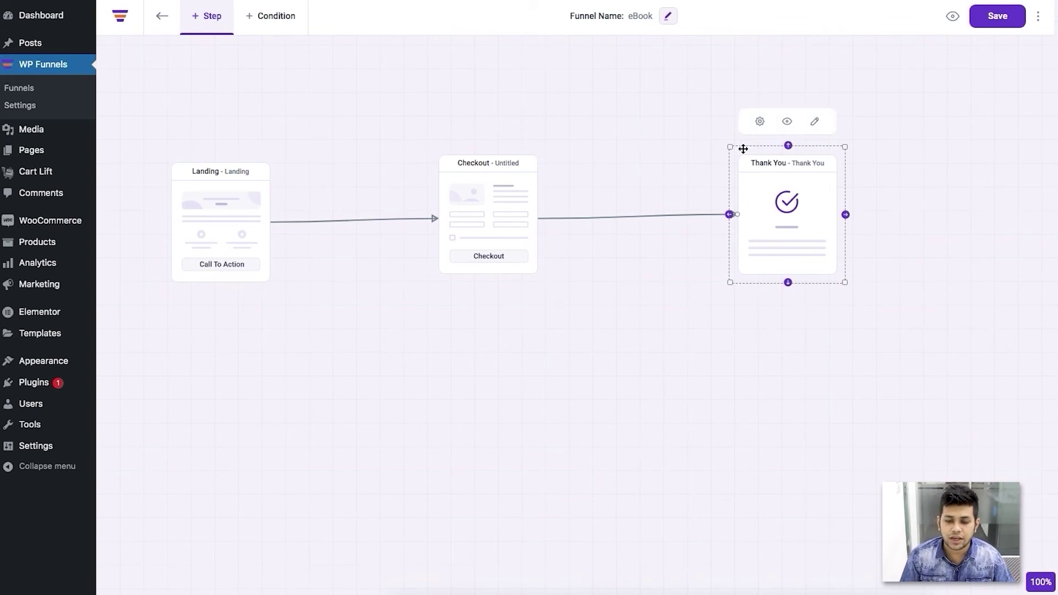
left_click(760, 122)
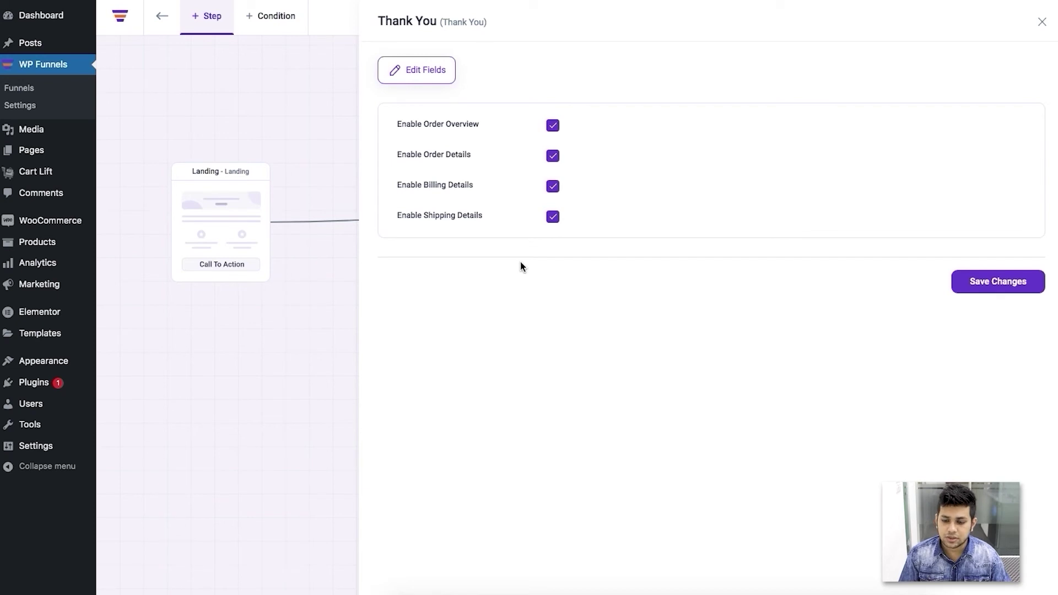
left_click(1042, 24)
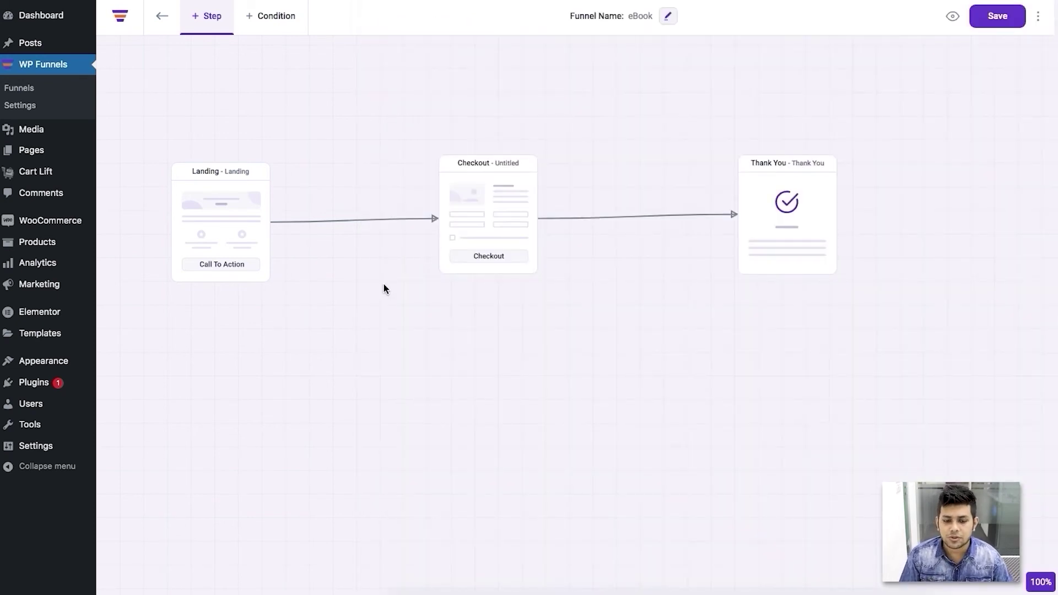
Step: Open the Landing step in the page editor and look through its content and the widget list down to the WP Funnels widgets
left_click(218, 218)
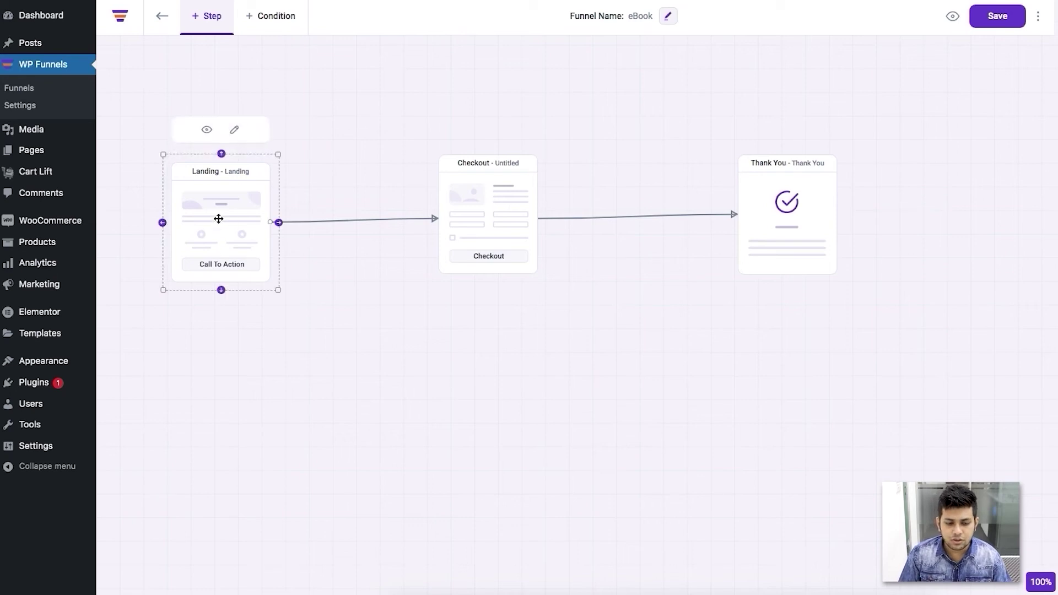
left_click(236, 131)
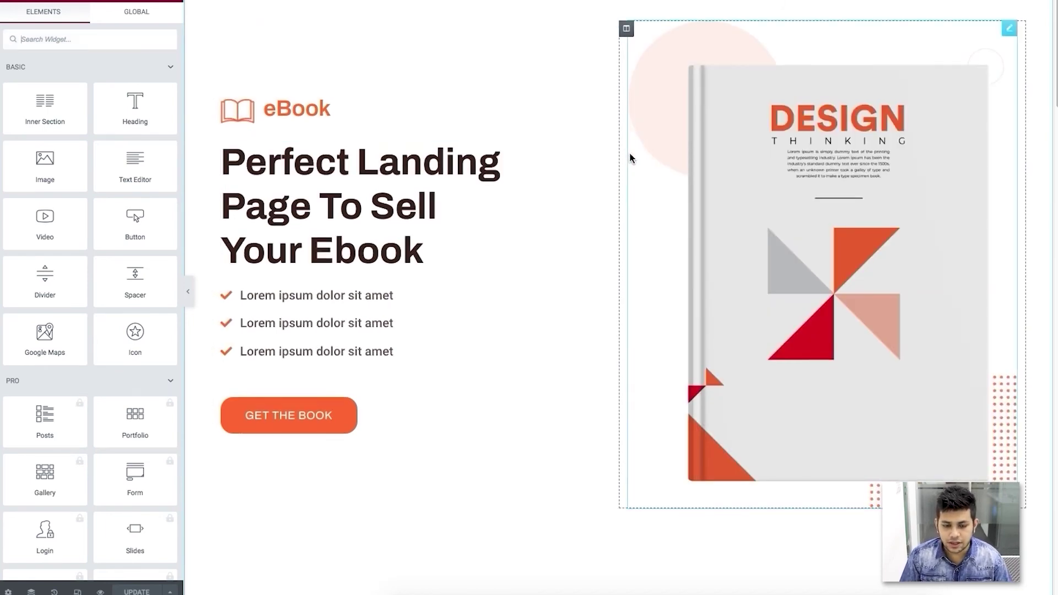
scroll(631, 158, "down", 8)
scroll(631, 159, "up", 5)
scroll(631, 158, "up", 3)
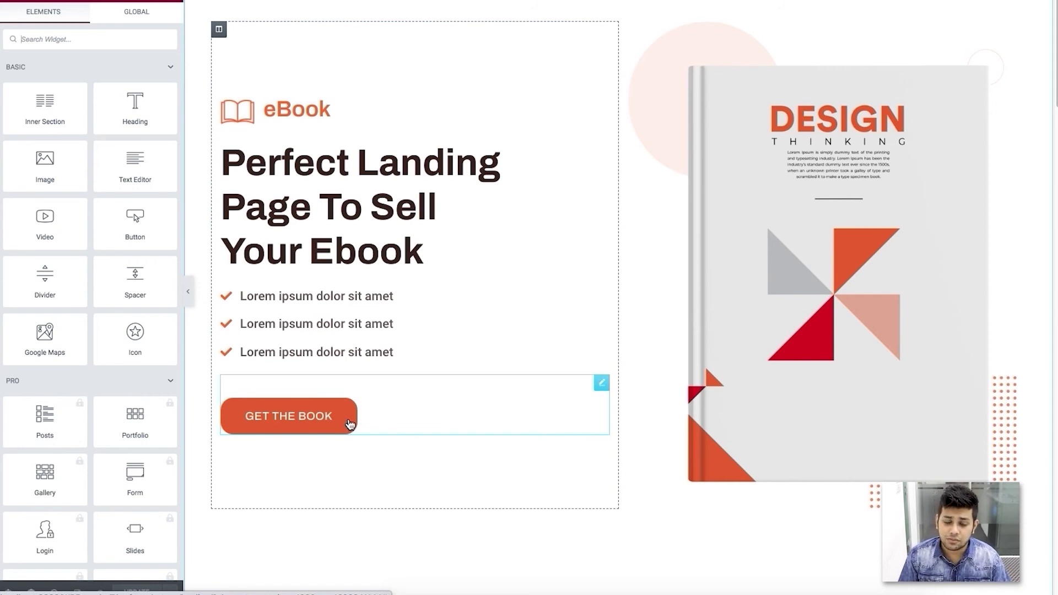
scroll(103, 406, "down", 20)
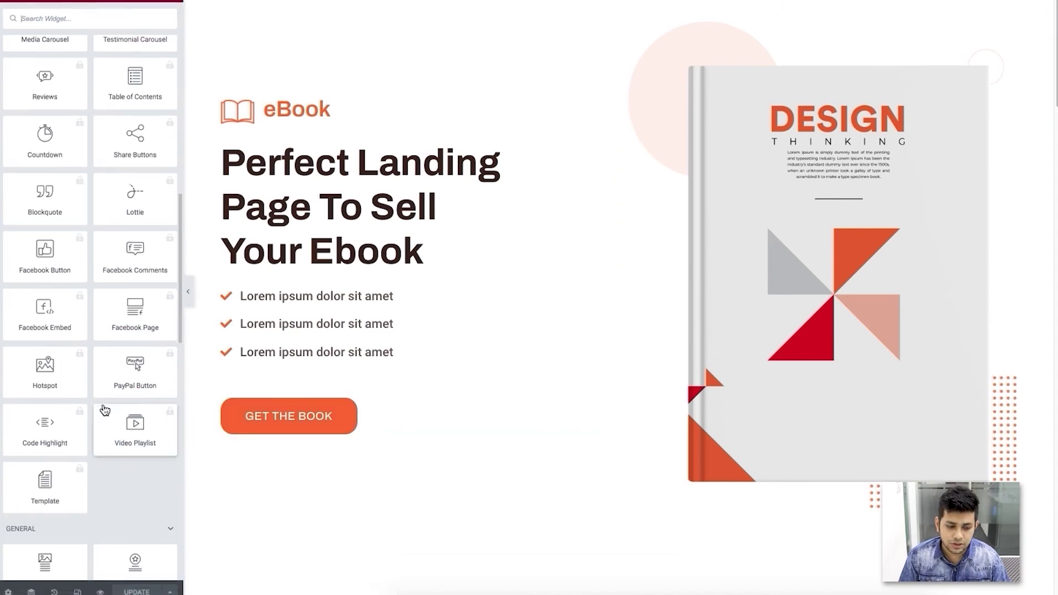
scroll(104, 406, "down", 8)
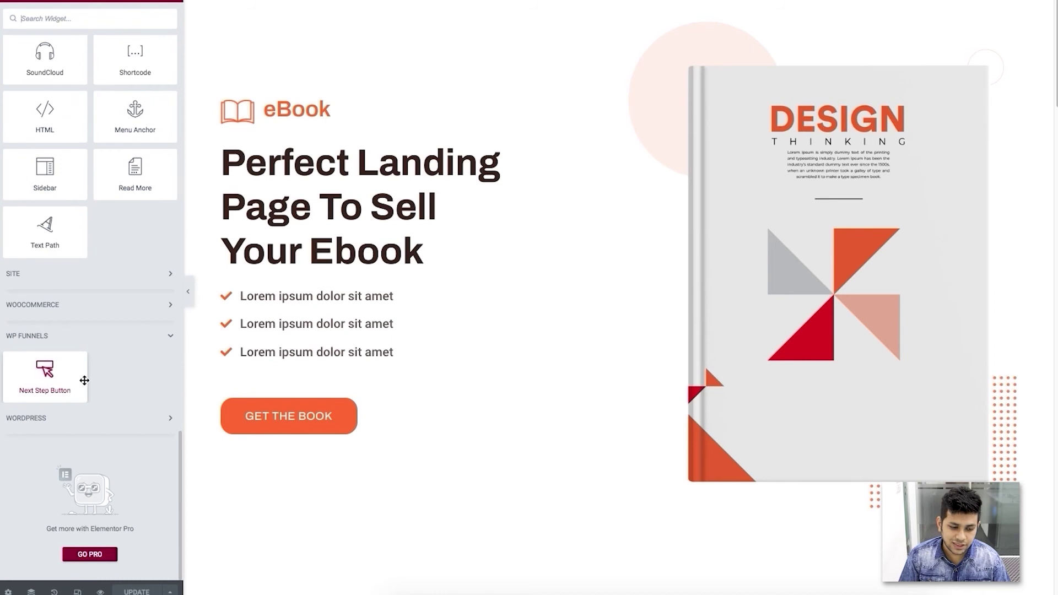
Step: Examine the content and style settings of the landing page's GET THE BOOK button
left_click(351, 418)
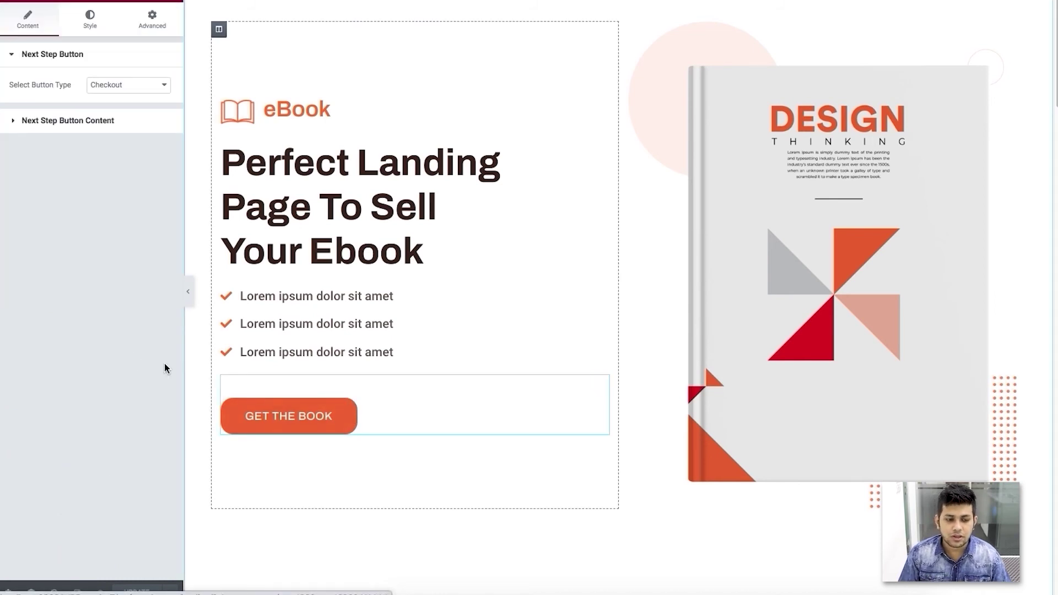
left_click(120, 120)
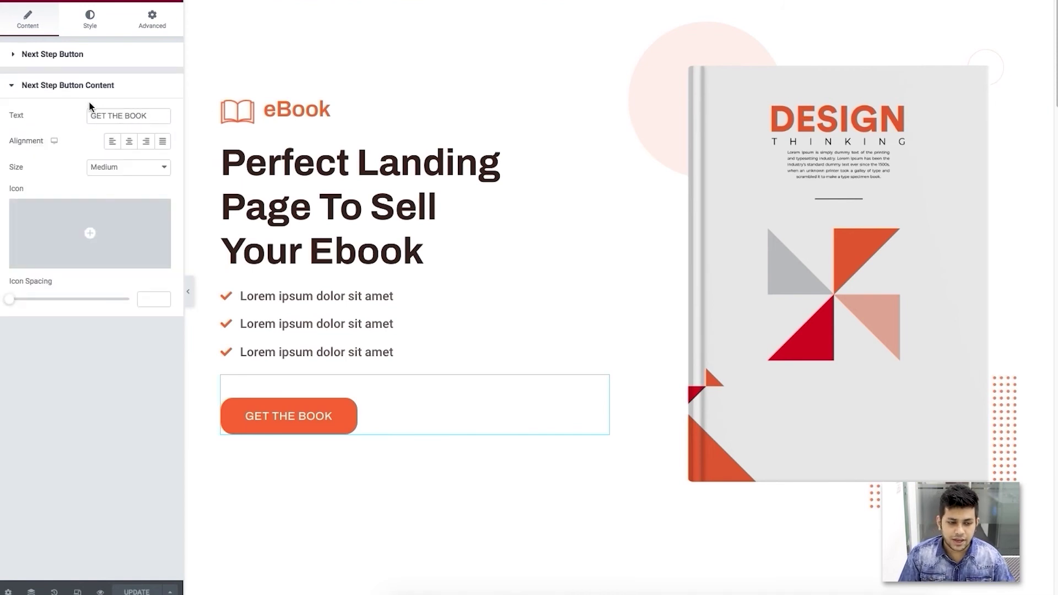
left_click(90, 22)
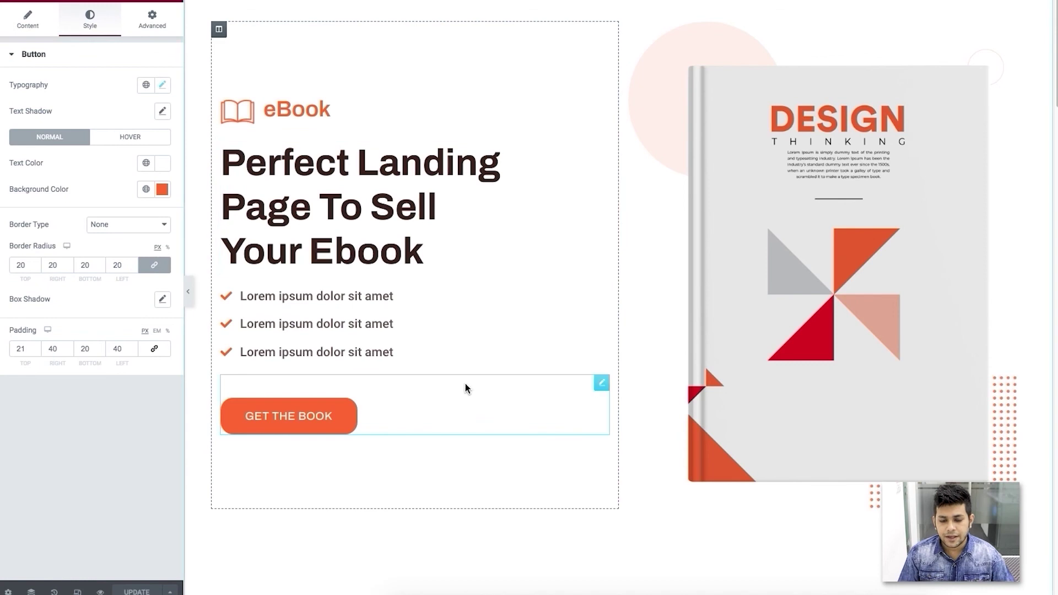
scroll(466, 383, "down", 7)
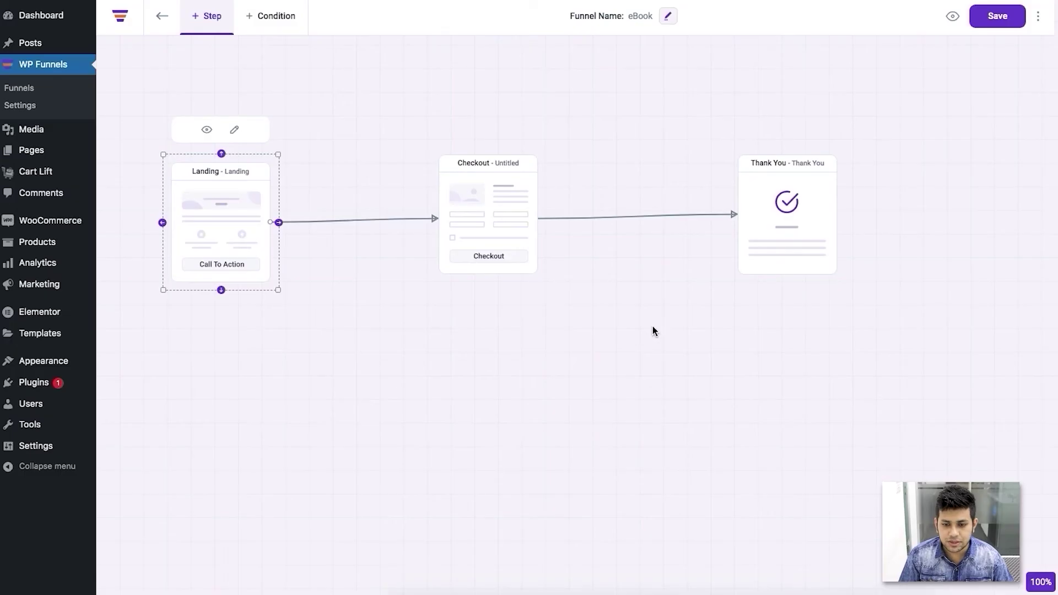
Step: Save the eBook funnel from its canvas and return to the funnels overview
left_click(497, 230)
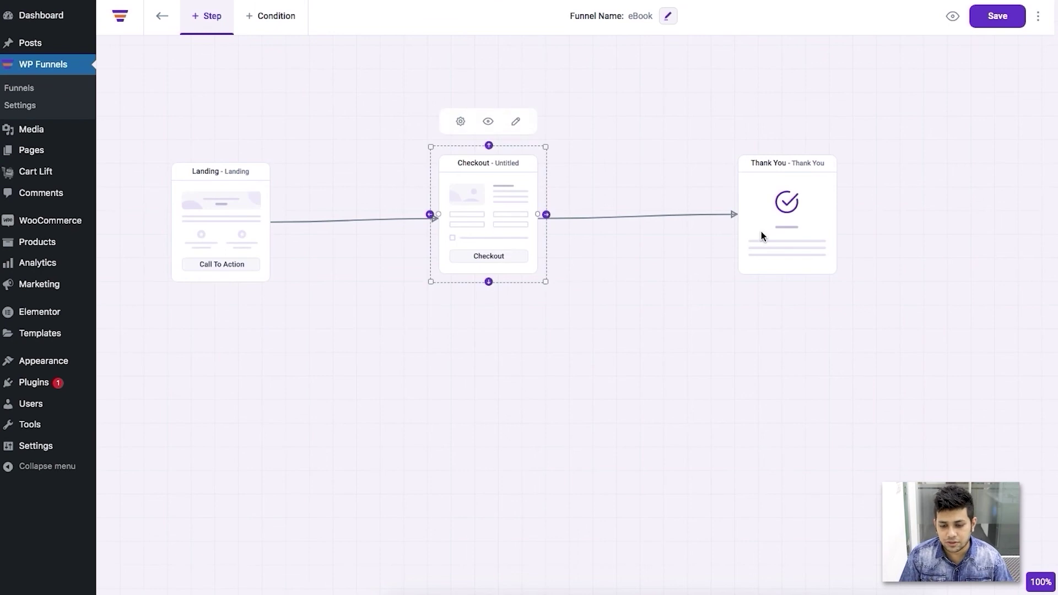
left_click(787, 229)
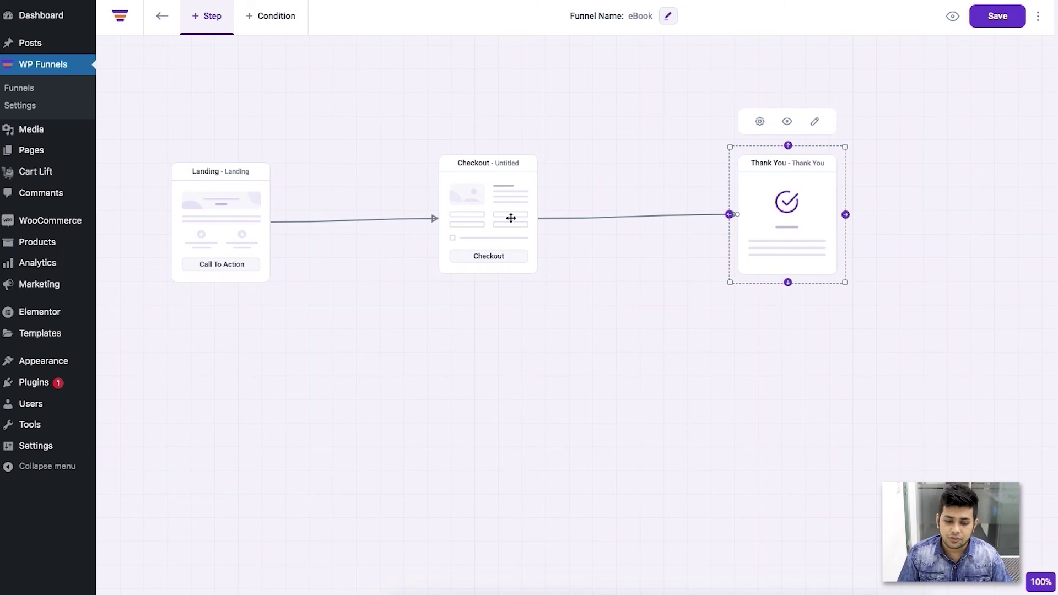
left_click(615, 315)
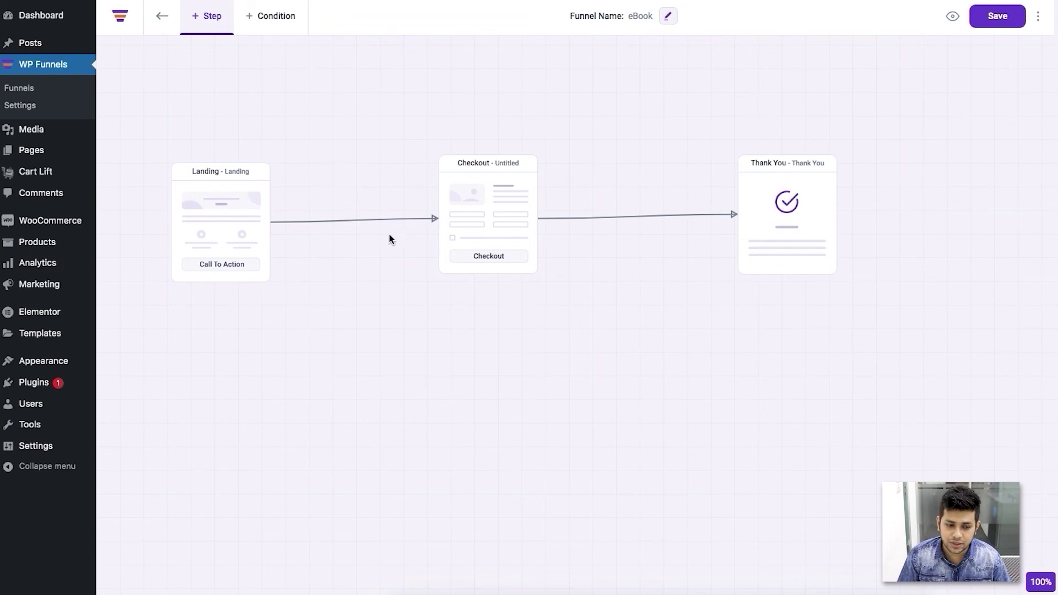
left_click(998, 16)
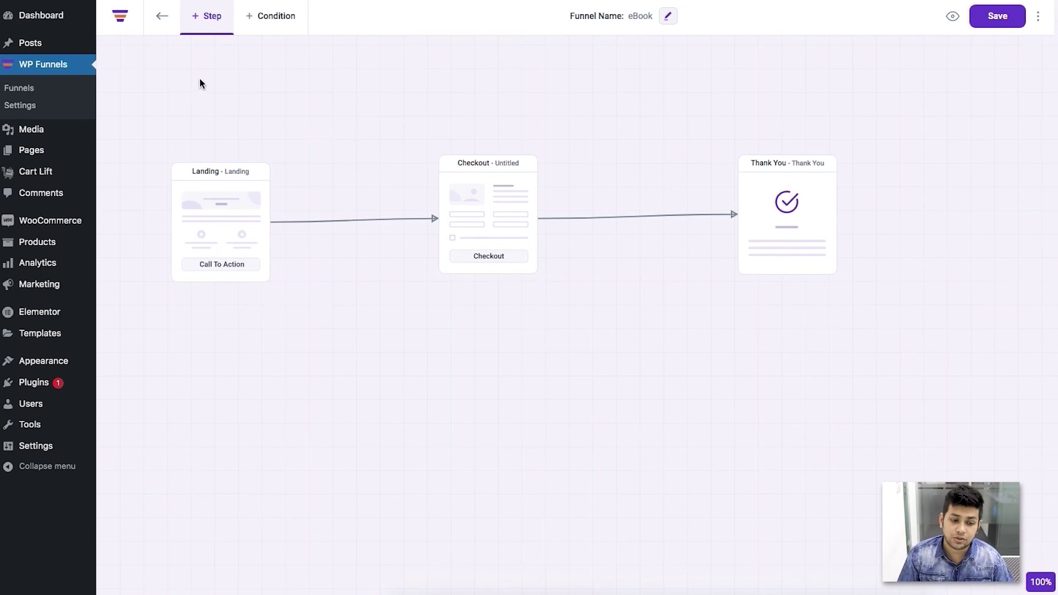
left_click(162, 18)
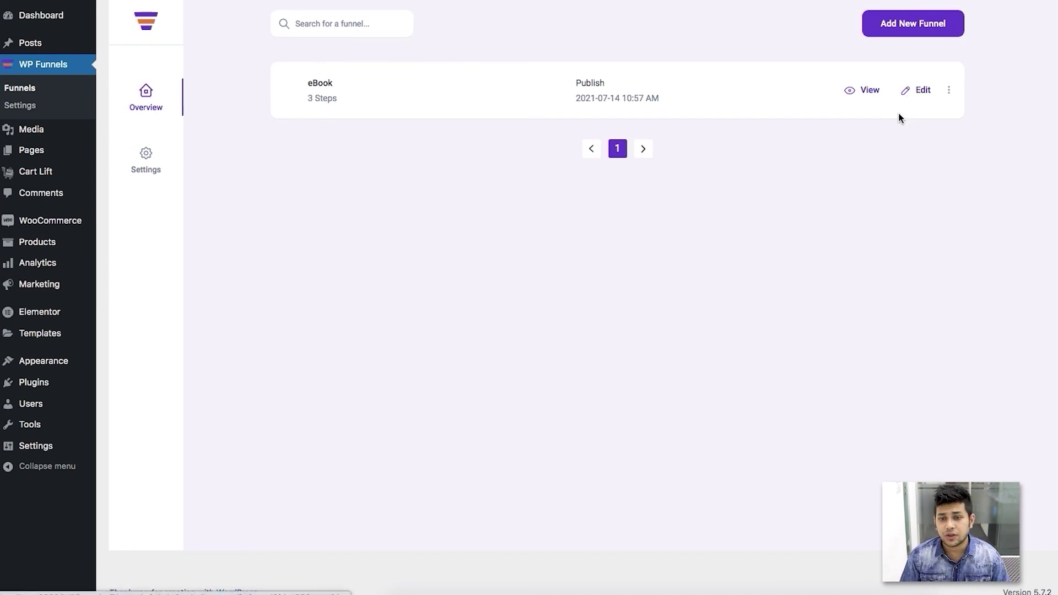
Step: Check the extra actions offered for the eBook funnel and view its live landing page
left_click(951, 91)
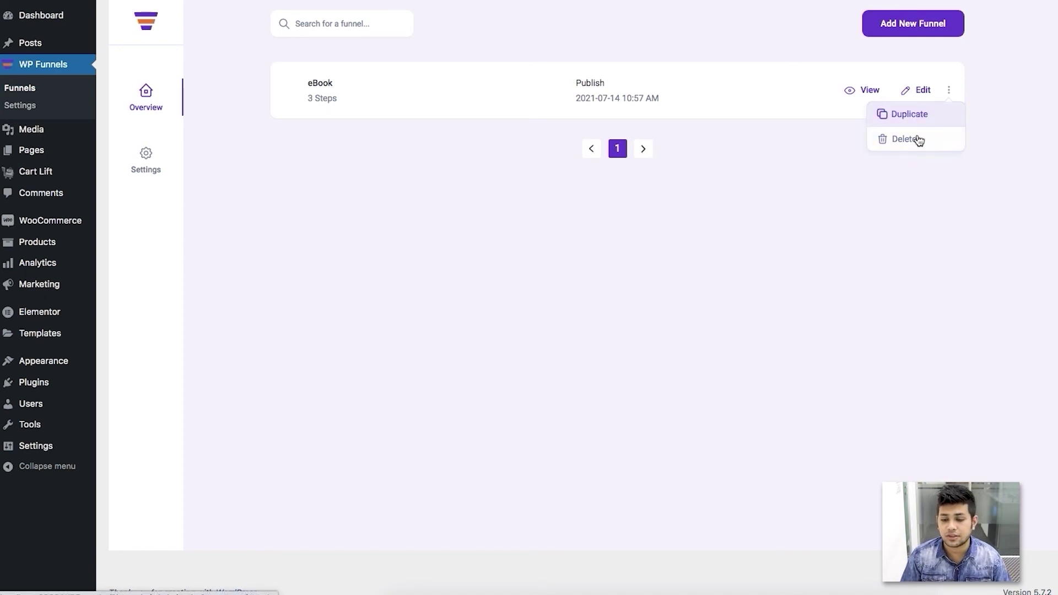
left_click(791, 108)
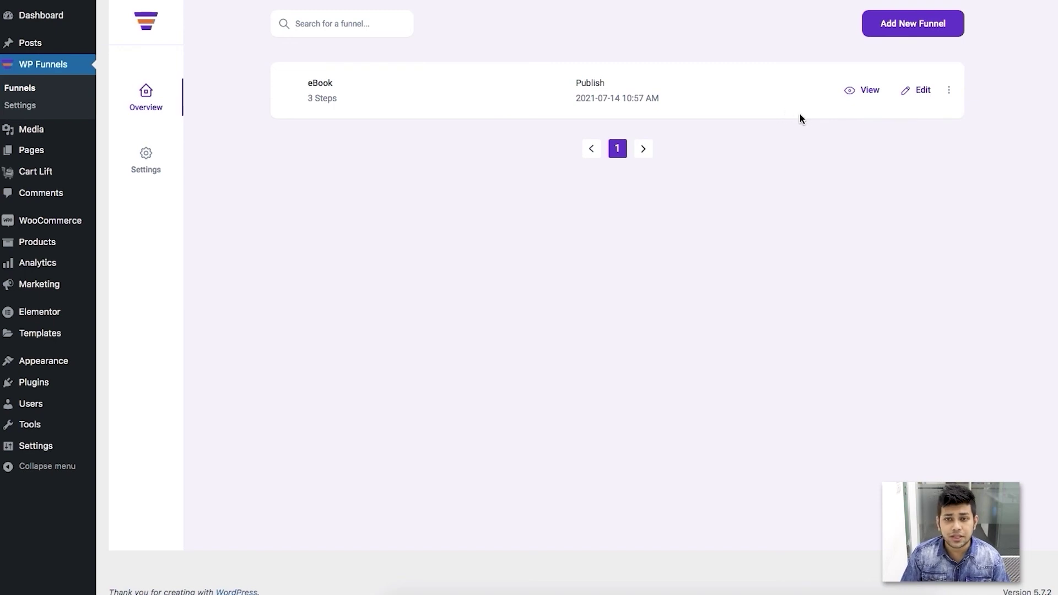
left_click(860, 92)
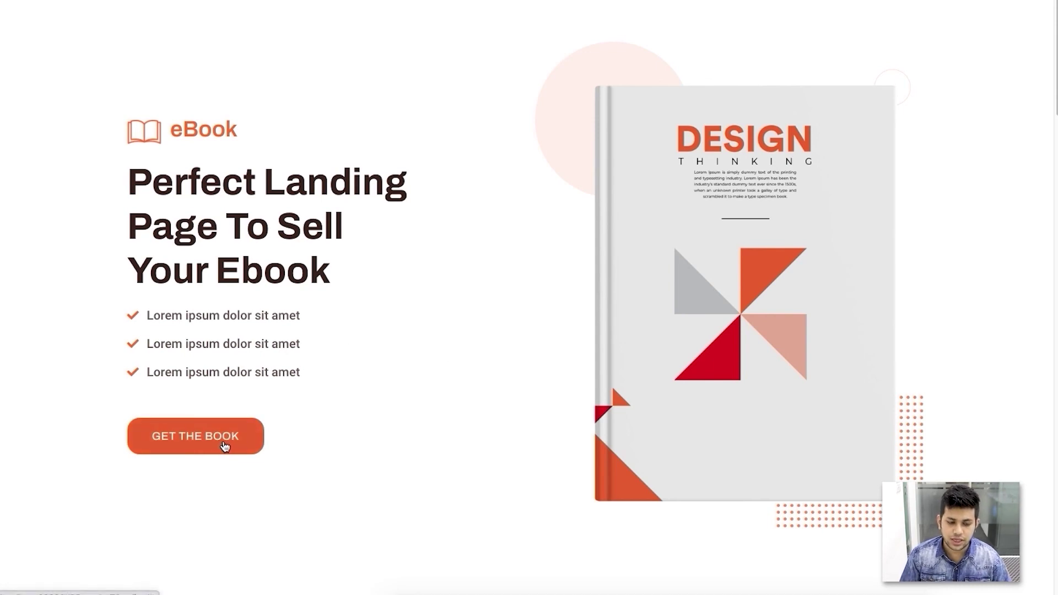
Step: Proceed from the landing page to the checkout page and review its billing form and order summary
scroll(223, 446, "down", 1)
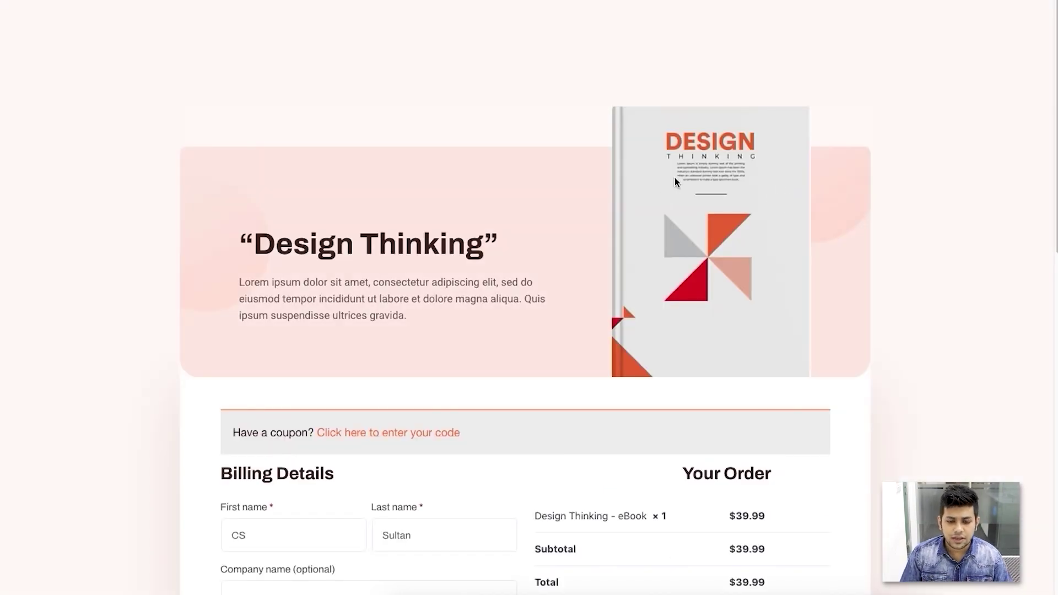
scroll(560, 304, "down", 6)
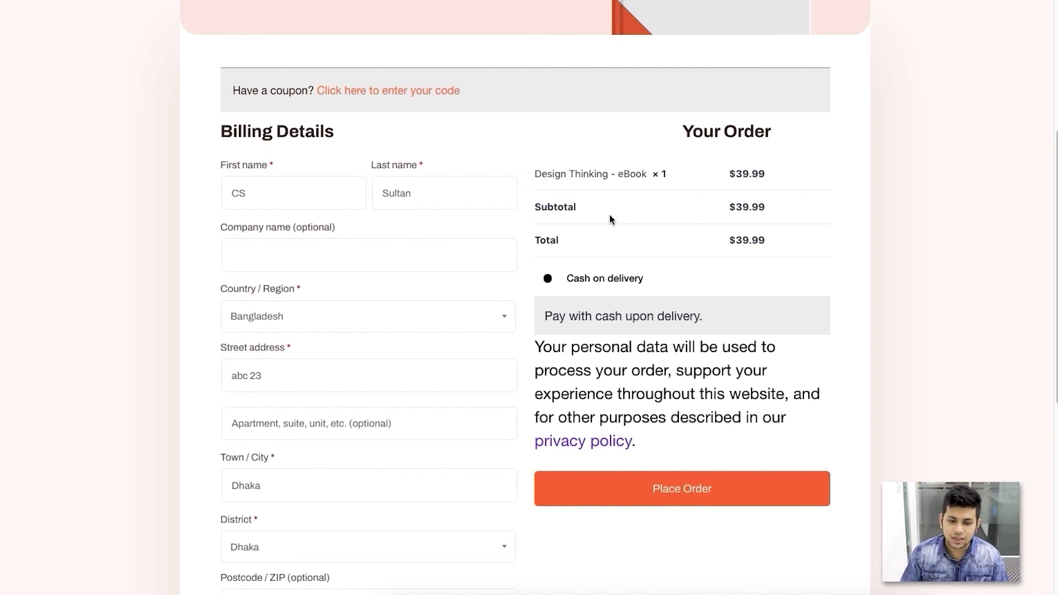
scroll(612, 215, "up", 2)
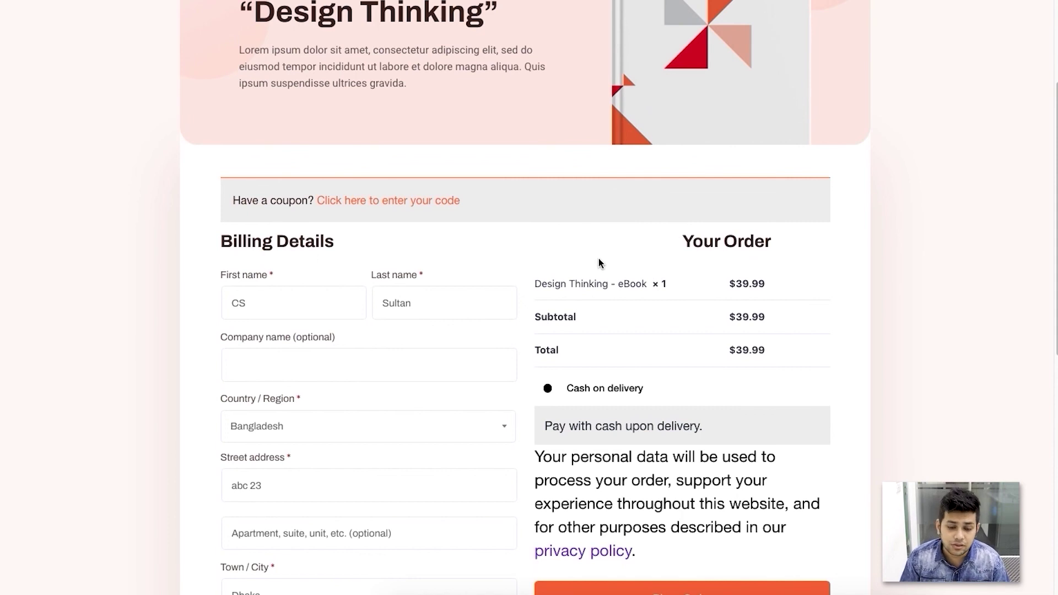
scroll(600, 259, "down", 1)
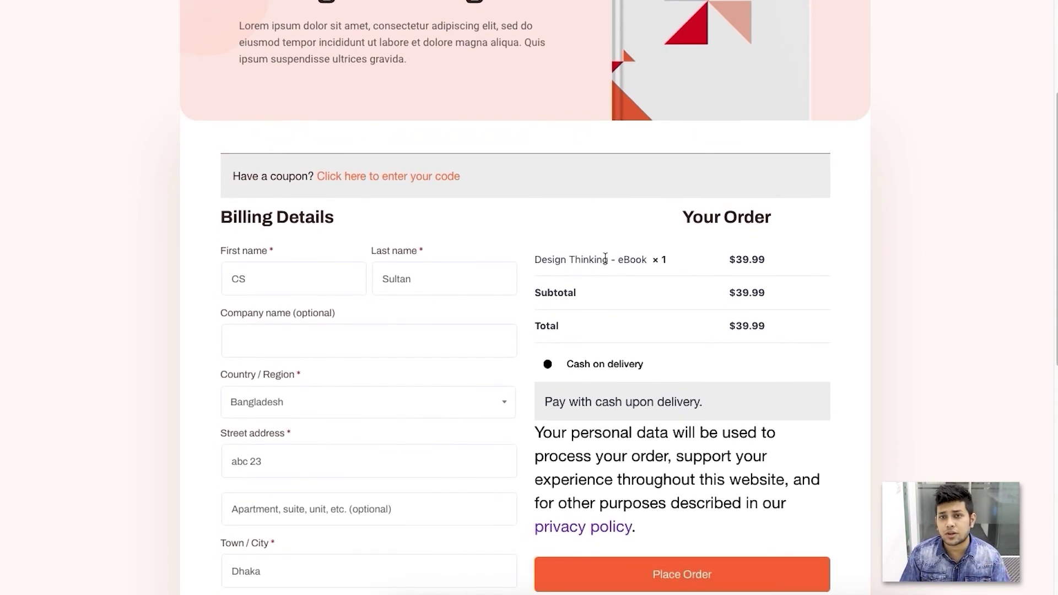
scroll(606, 259, "down", 3)
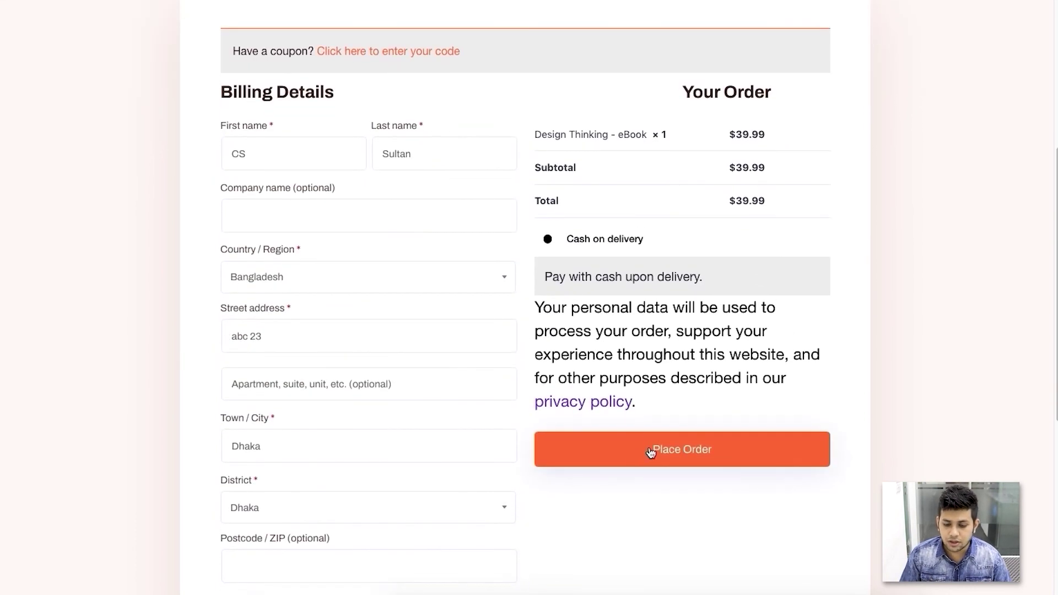
Step: Place the test order with cash on delivery and review the Thank You page's order details
left_click(705, 449)
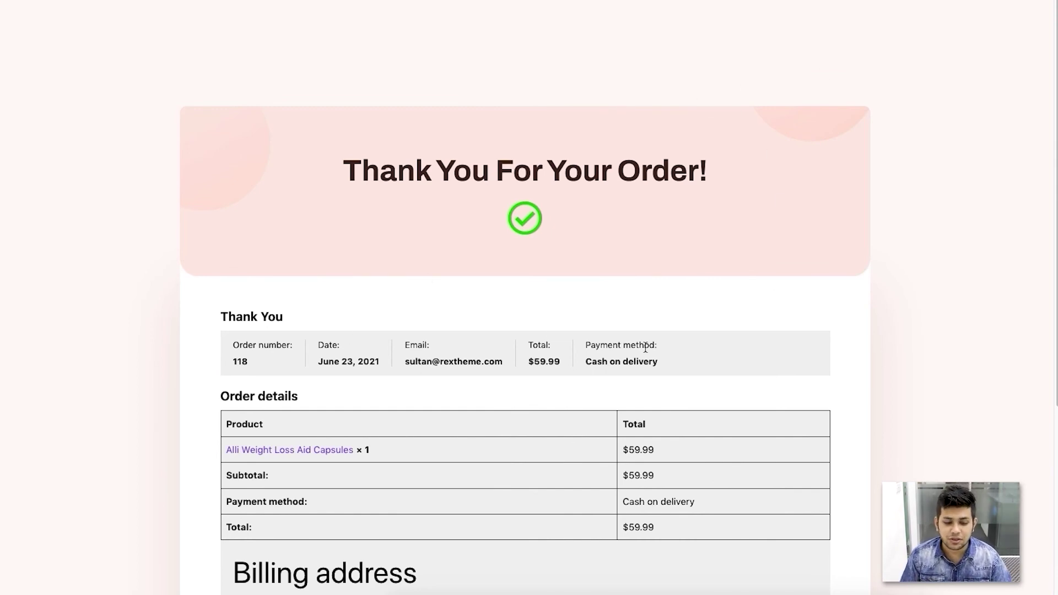
scroll(663, 338, "down", 5)
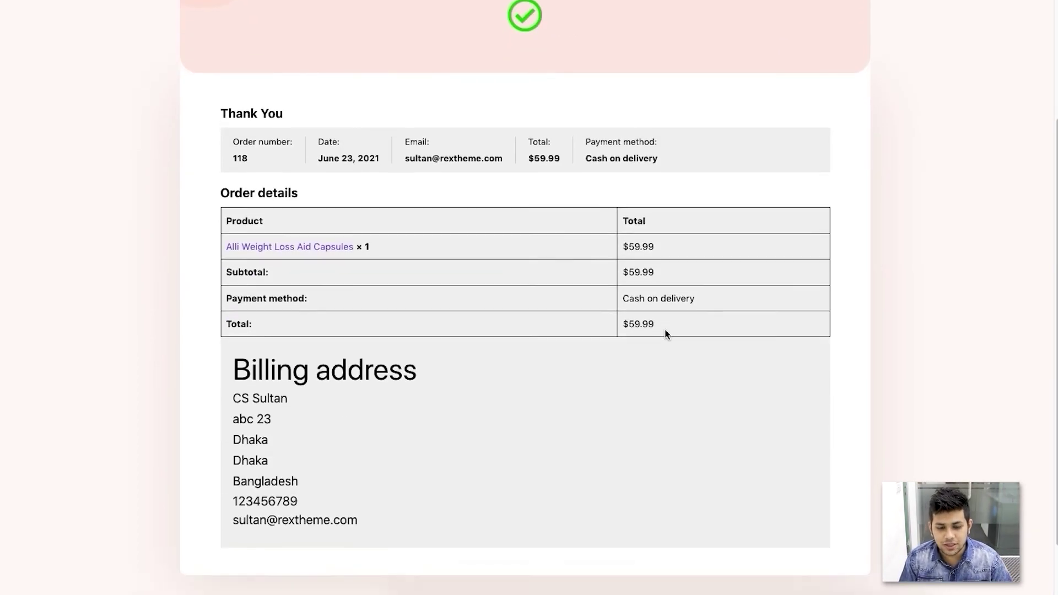
scroll(667, 334, "up", 5)
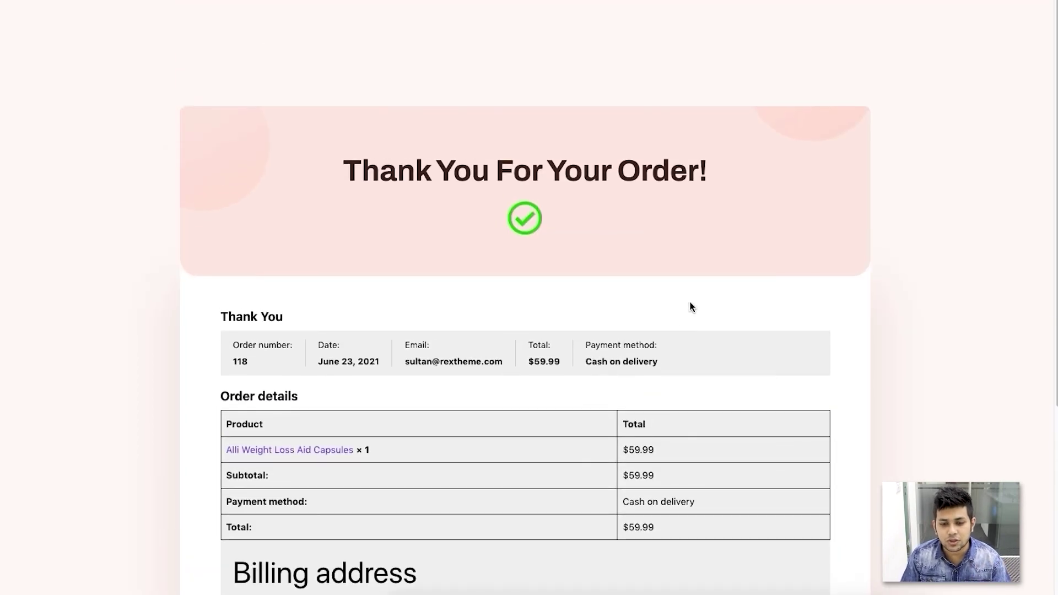